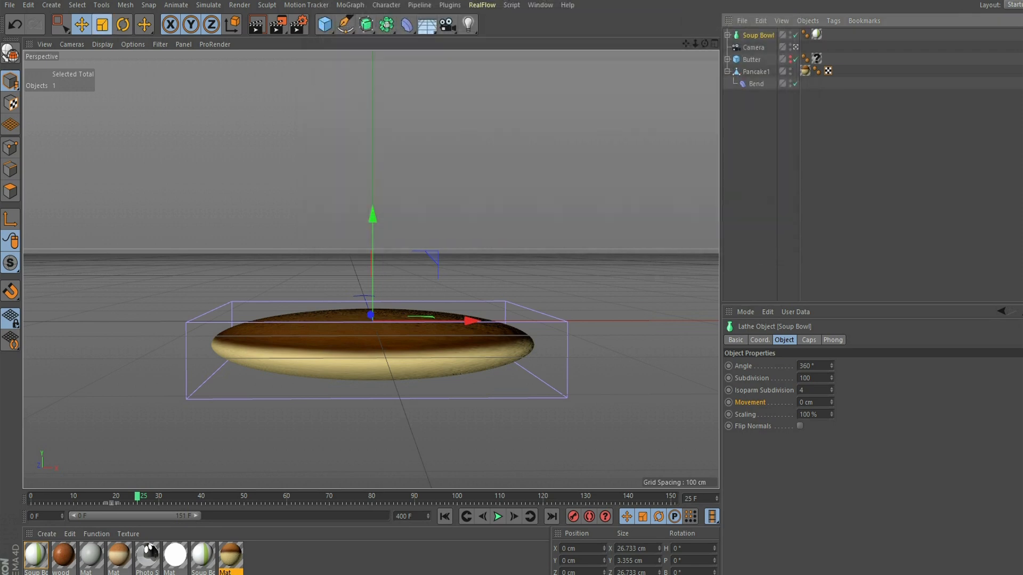
# Step: Scale the soup bowl up to about 319 cm wide and lower it to about -24 cm in Y around the pancake
pyautogui.click(102, 24)
pyautogui.moveTo(299, 202); pyautogui.dragTo(634, 202)
pyautogui.moveTo(372, 160); pyautogui.dragTo(308, 160)
pyautogui.press('e')
pyautogui.moveTo(372, 216); pyautogui.dragTo(372, 345)
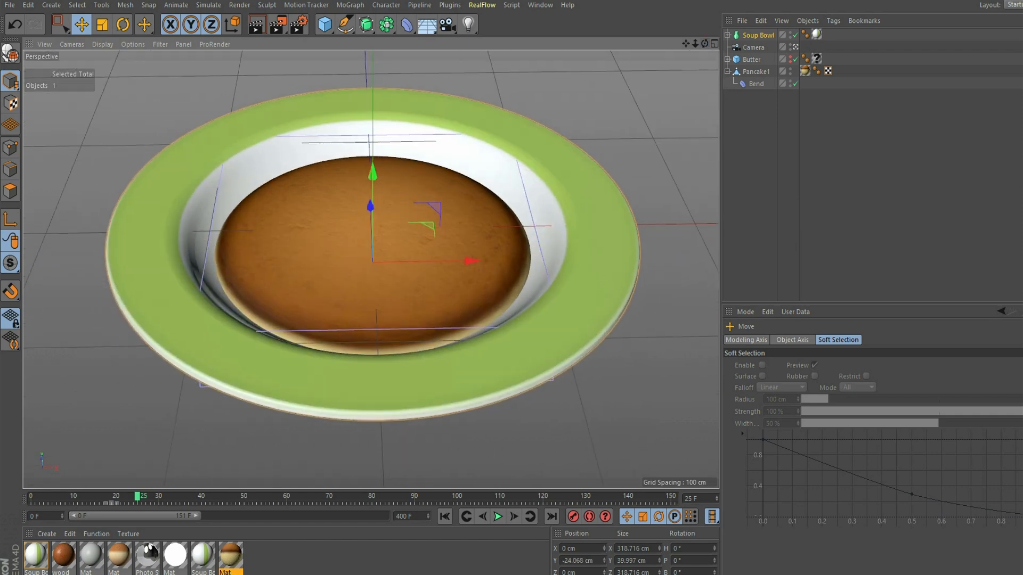
# Step: Enlarge the soup bowl to about 368 cm wide and lower it to about -30.5 cm in Y so its base clears the pancake
pyautogui.press('t')
pyautogui.moveTo(368, 251); pyautogui.dragTo(413, 249)
pyautogui.moveTo(705, 44); pyautogui.dragTo(706, 95)
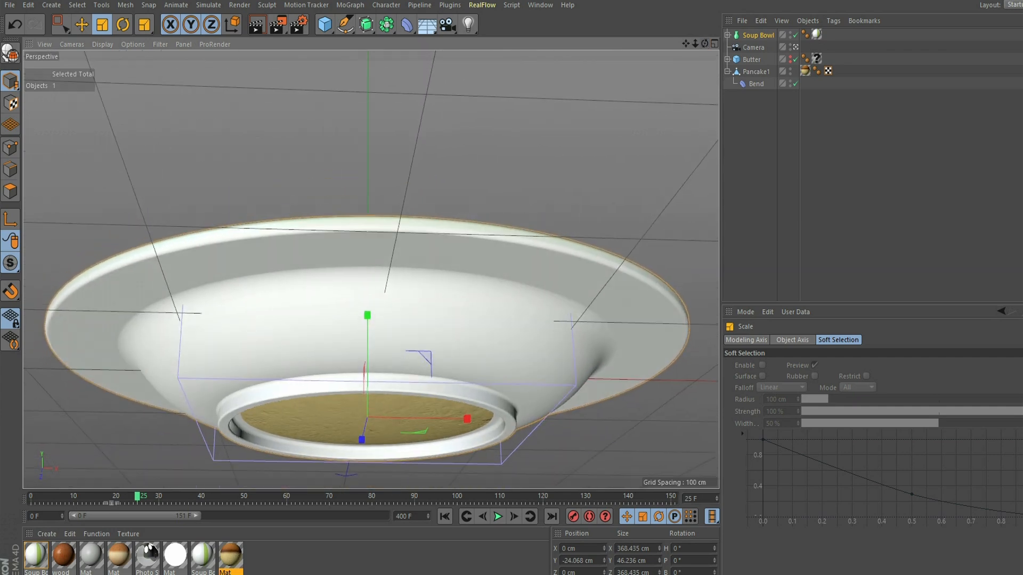
pyautogui.press('e')
pyautogui.moveTo(367, 341); pyautogui.dragTo(367, 350)
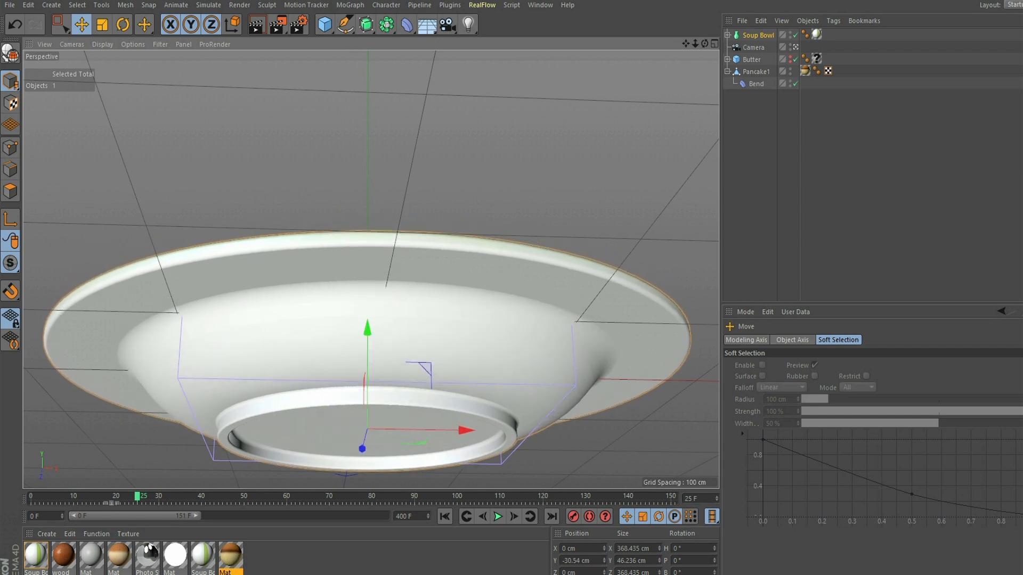
pyautogui.moveTo(705, 44); pyautogui.dragTo(701, 90)
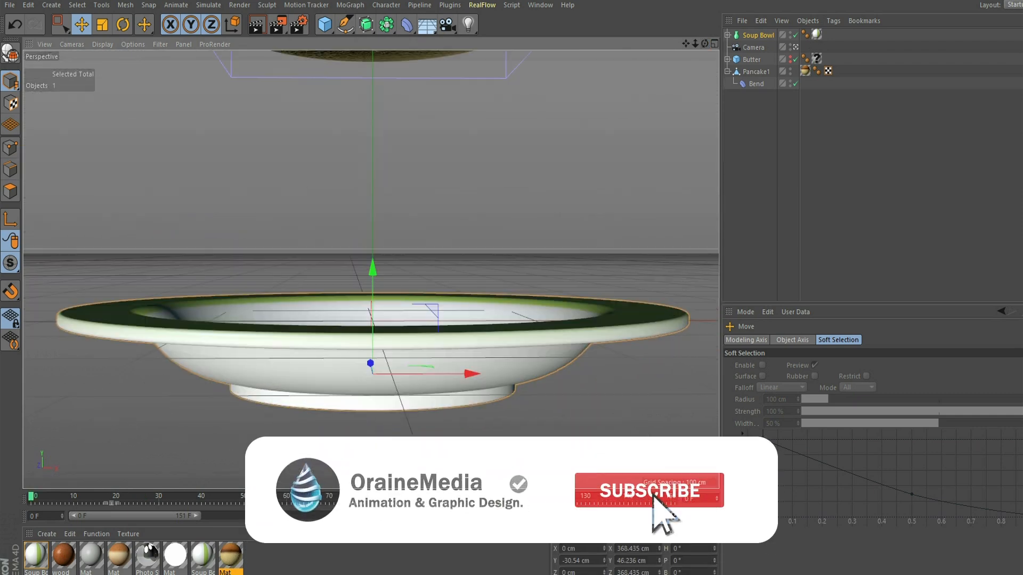
# Step: Play back the pancake's drop animation and shorten the preview range to frames 0 to 42
pyautogui.press('F8')
pyautogui.press('F8')
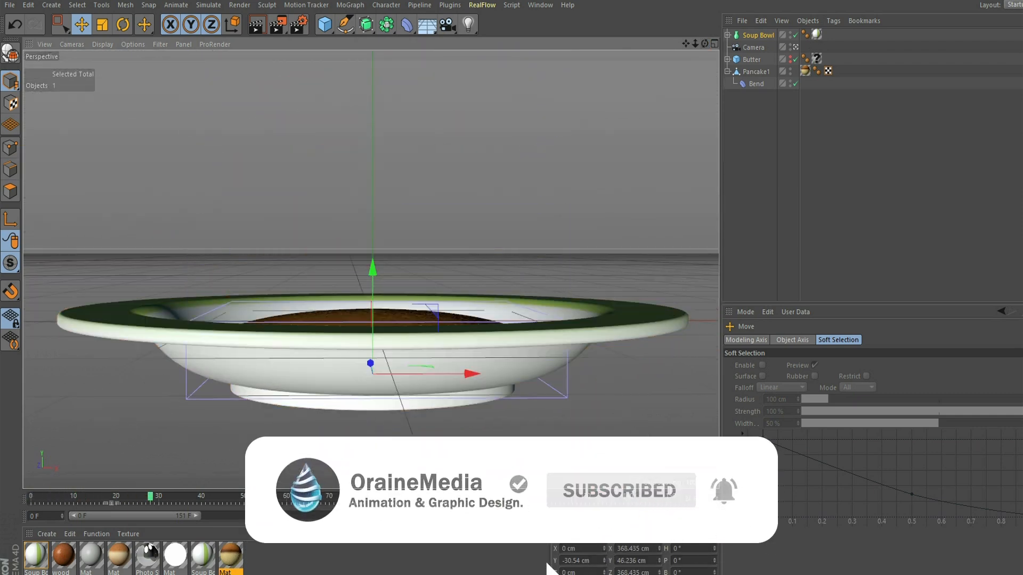
pyautogui.moveTo(695, 44); pyautogui.dragTo(709, 71)
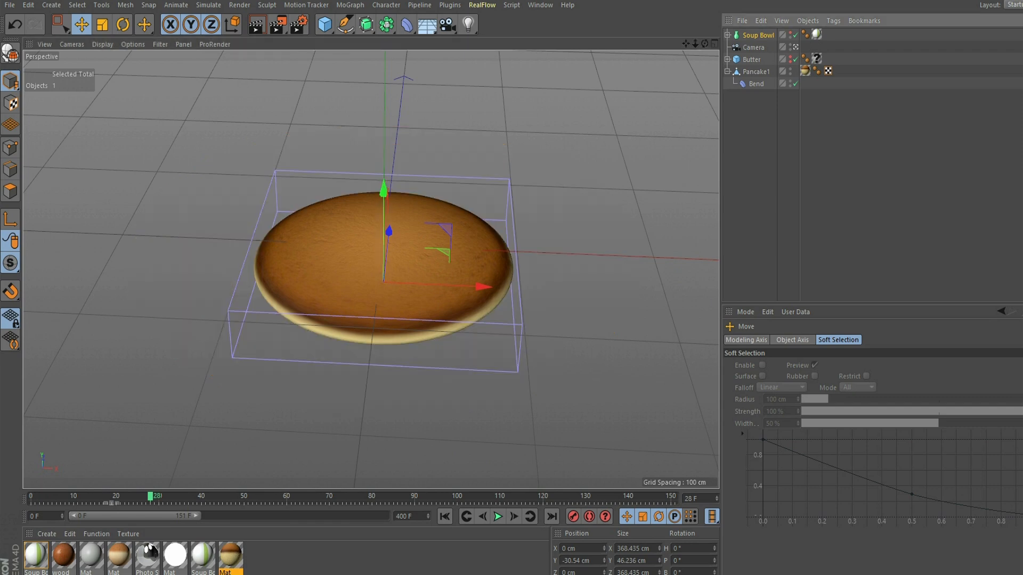
pyautogui.hotkey('shift', 'f')
pyautogui.press('F8')
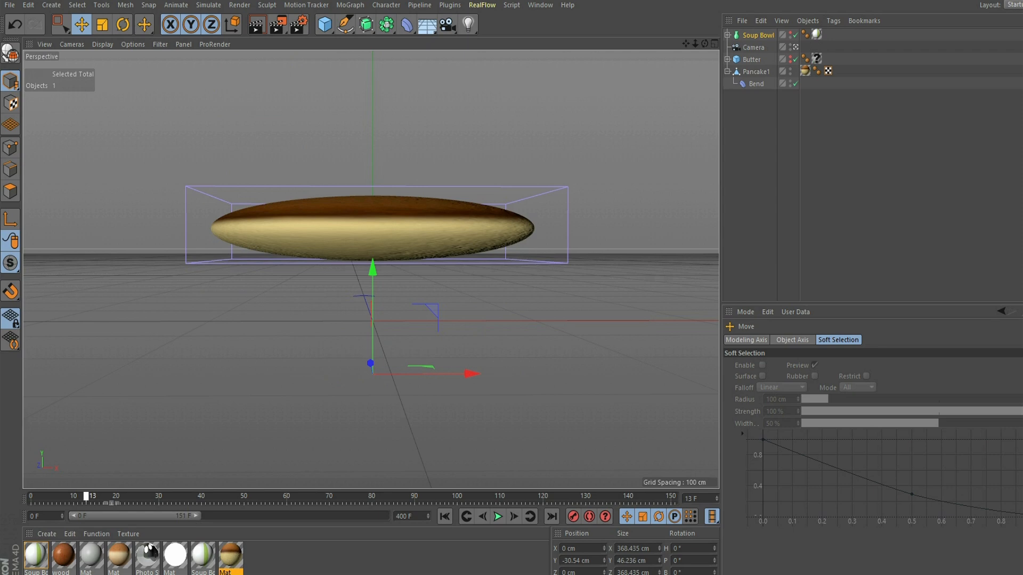
pyautogui.moveTo(196, 515); pyautogui.dragTo(114, 515)
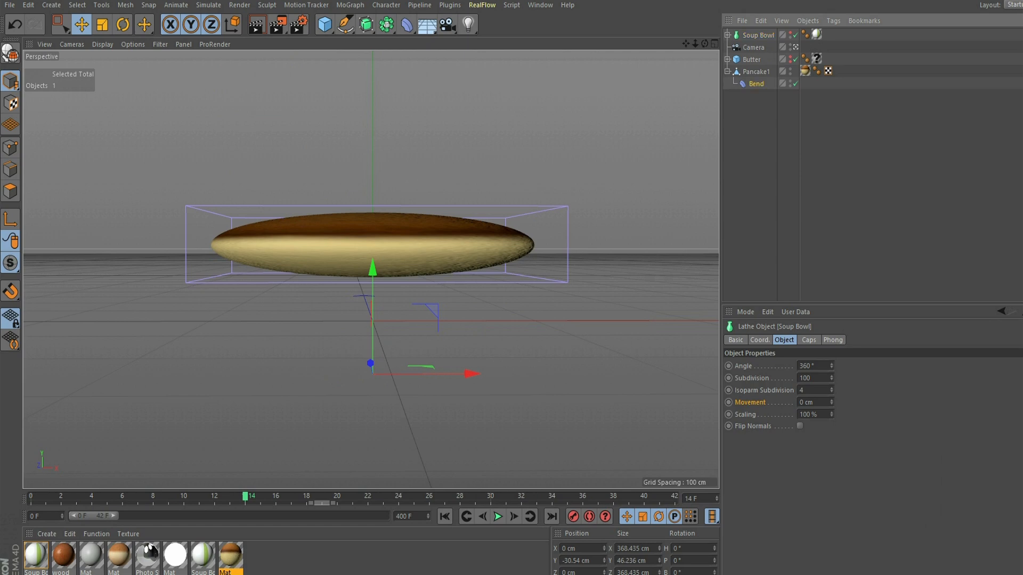
# Step: Try bending the pancake to a Bend strength of -9° at frame 14, and reset the strength to 0°
pyautogui.click(755, 83)
pyautogui.moveTo(531, 245); pyautogui.dragTo(532, 69)
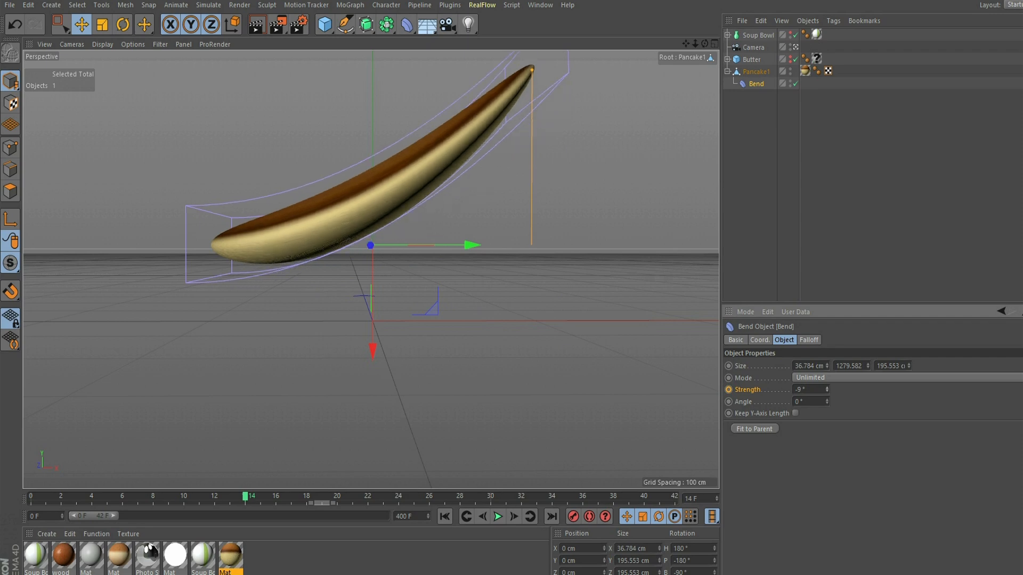
pyautogui.click(728, 390)
pyautogui.keyDown('shift'); pyautogui.click(728, 390); pyautogui.keyUp('shift')
pyautogui.press('Return')
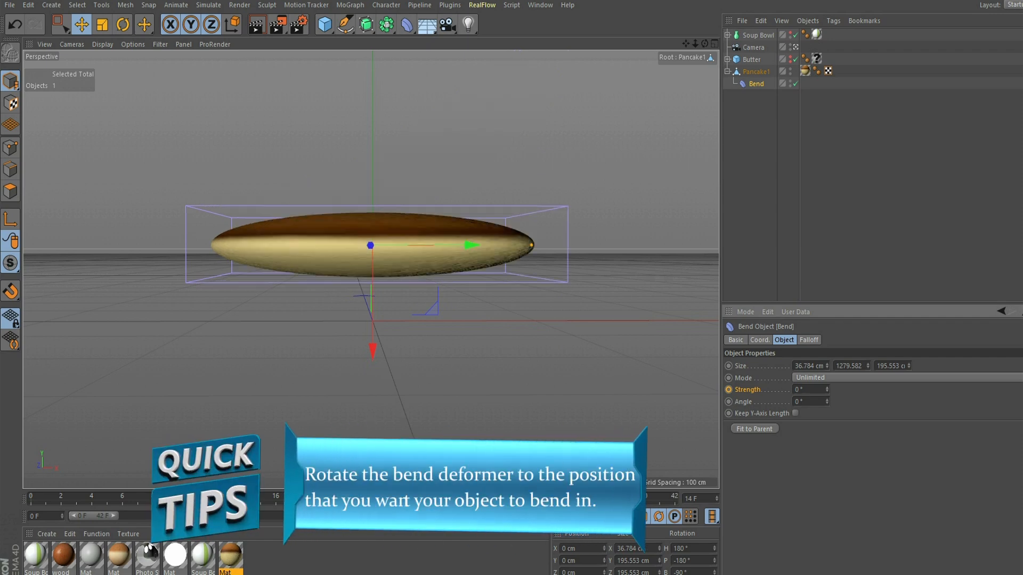
# Step: Rotate the Bend deformer about 180° around the vertical axis so it lifts the opposite edge of the pancake
pyautogui.moveTo(704, 43); pyautogui.dragTo(704, 96)
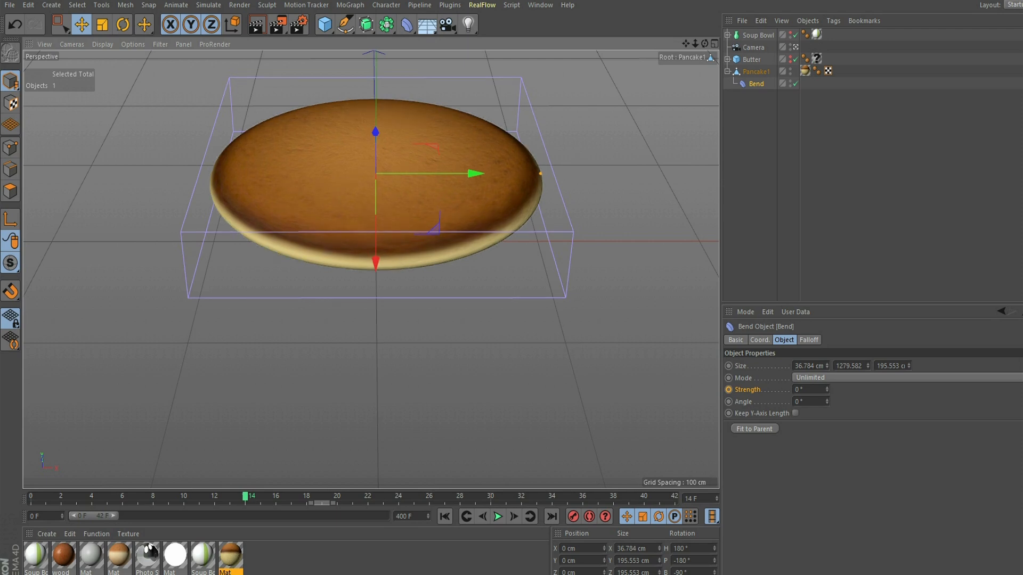
pyautogui.press('r')
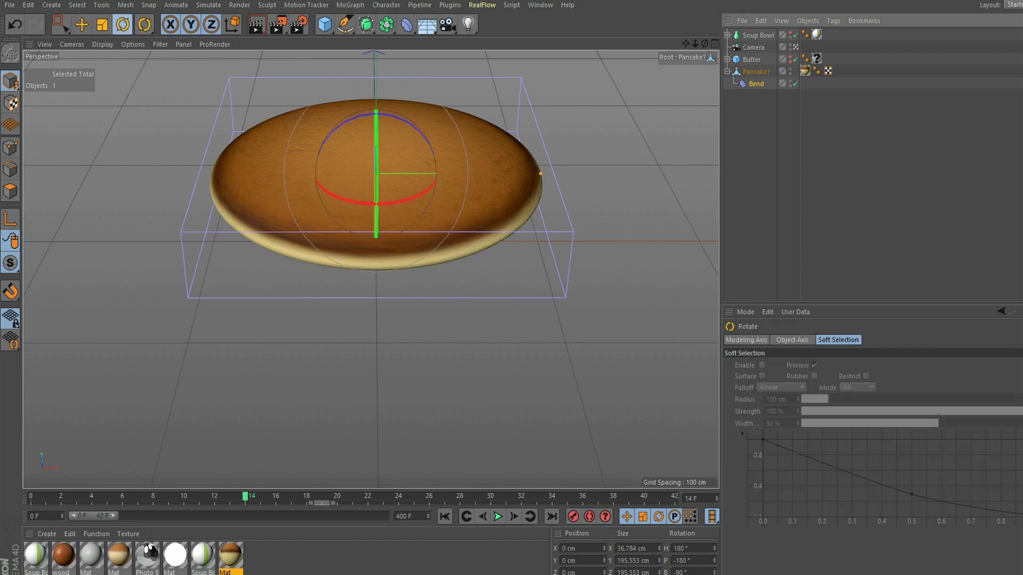
pyautogui.moveTo(375, 203); pyautogui.dragTo(538, 53)
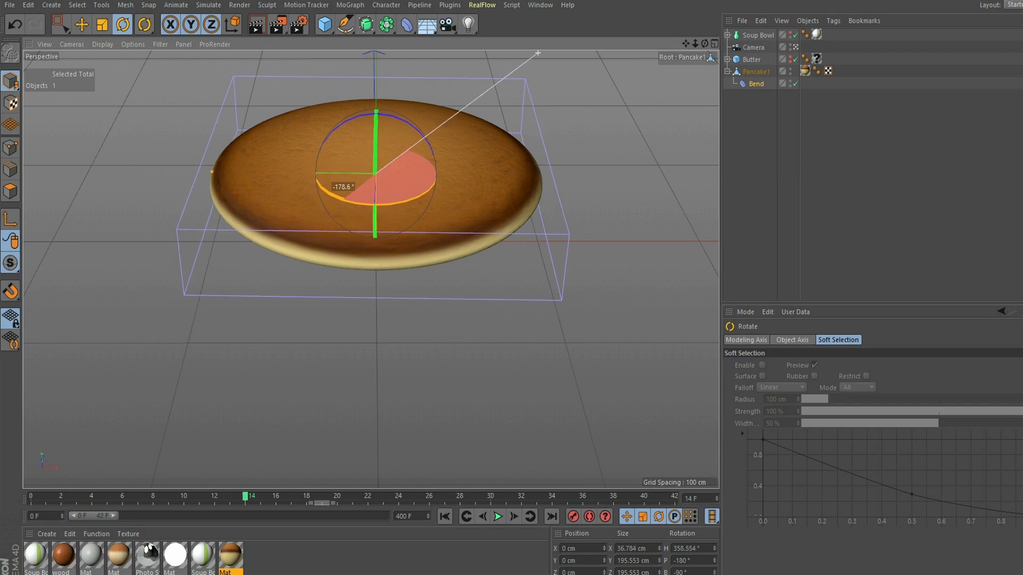
pyautogui.moveTo(537, 53); pyautogui.dragTo(539, 51)
# Step: Try a Bend strength of -4° on the pancake and play and step through the drop to check the bend
pyautogui.click(756, 83)
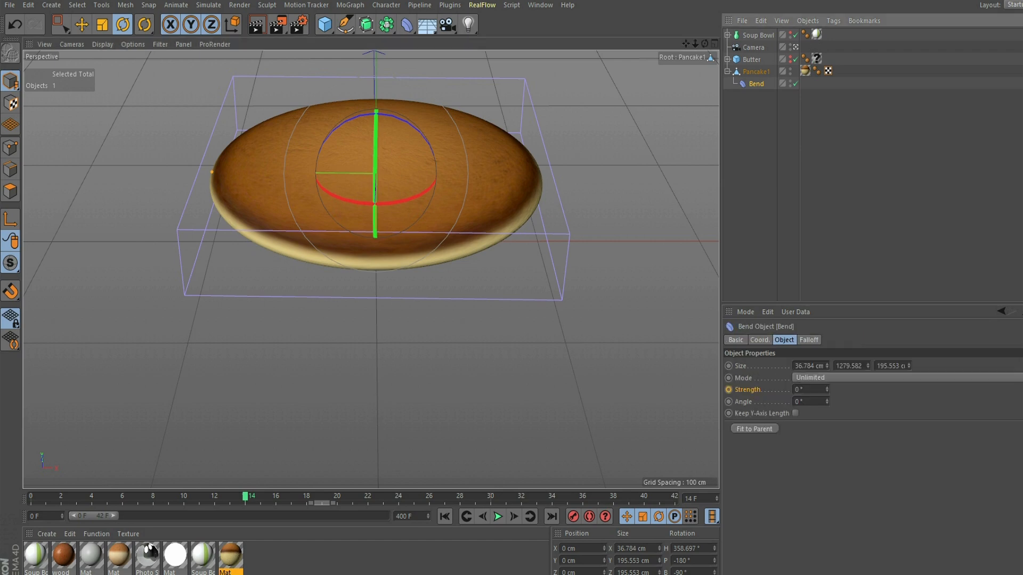
pyautogui.moveTo(827, 389)
pyautogui.mouseDown()
pyautogui.moveTo(827, 405)
pyautogui.moveTo(827, 395)
pyautogui.mouseUp()
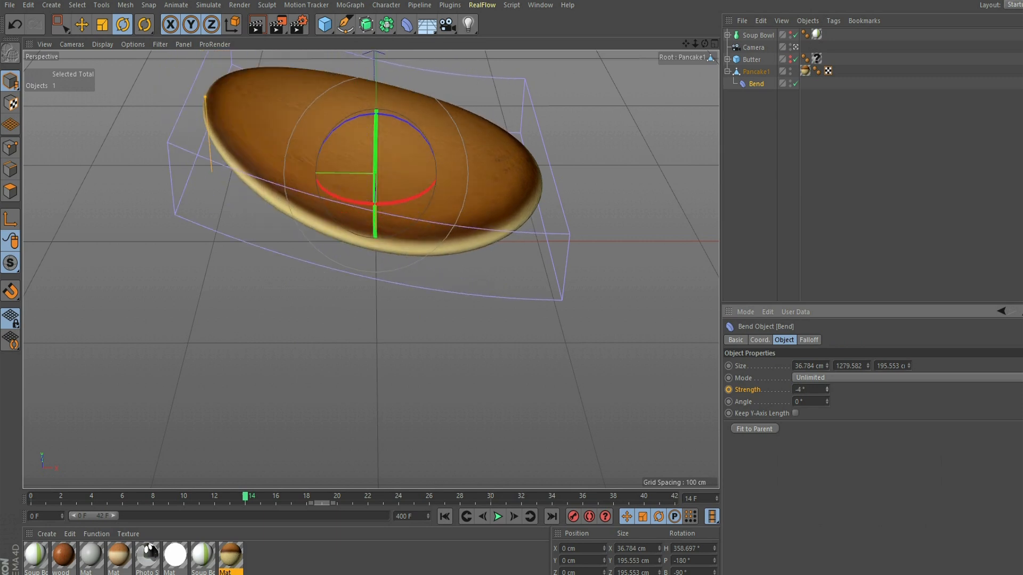
pyautogui.click(445, 516)
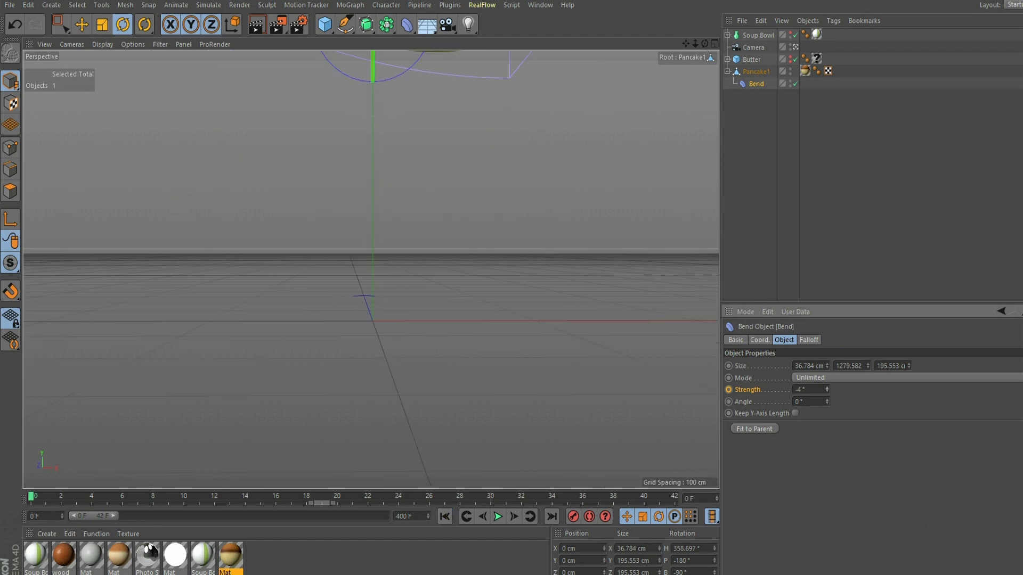
pyautogui.click(498, 516)
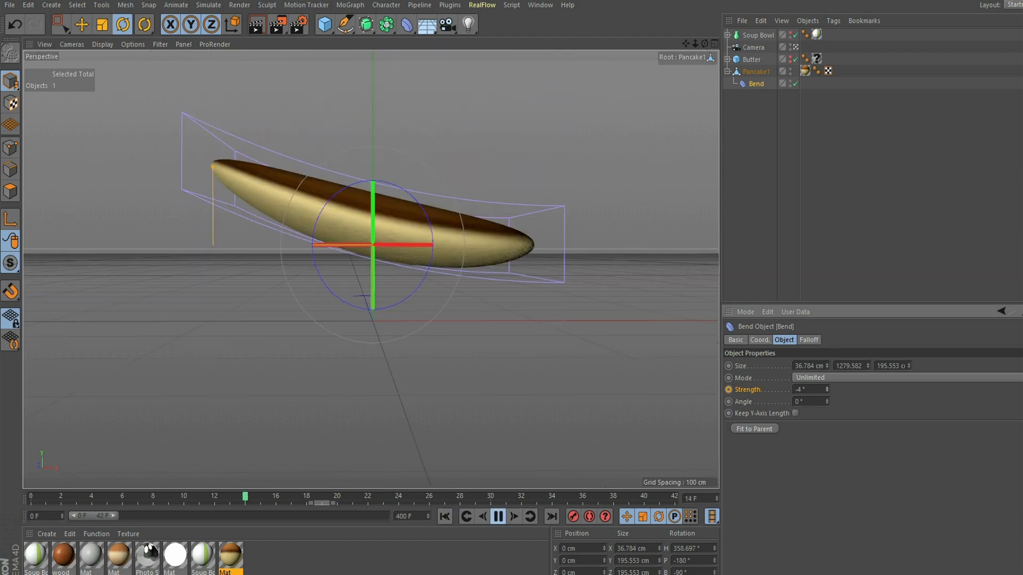
pyautogui.click(498, 516)
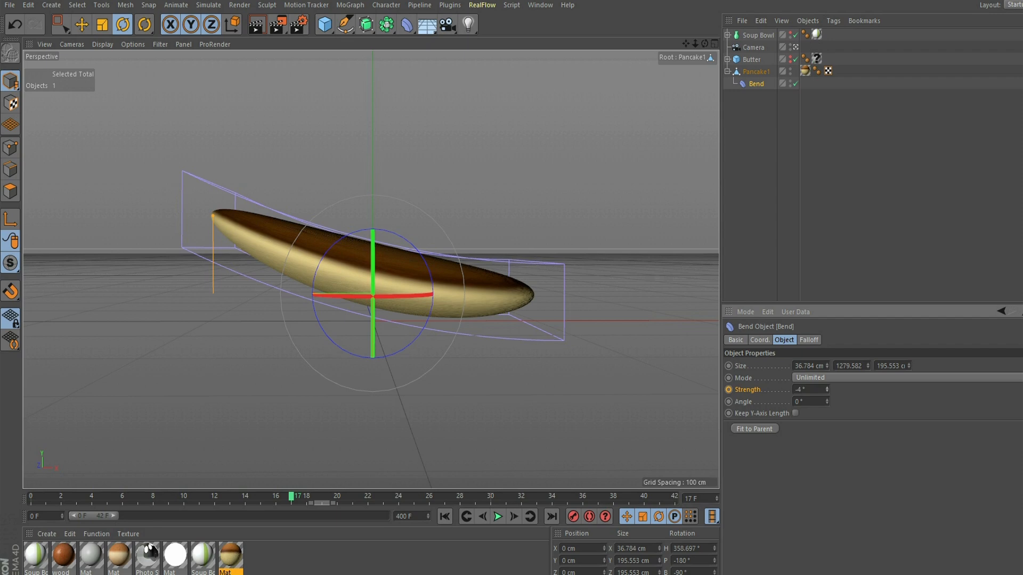
pyautogui.press('f')
pyautogui.press('f')
pyautogui.press('f')
pyautogui.press('f')
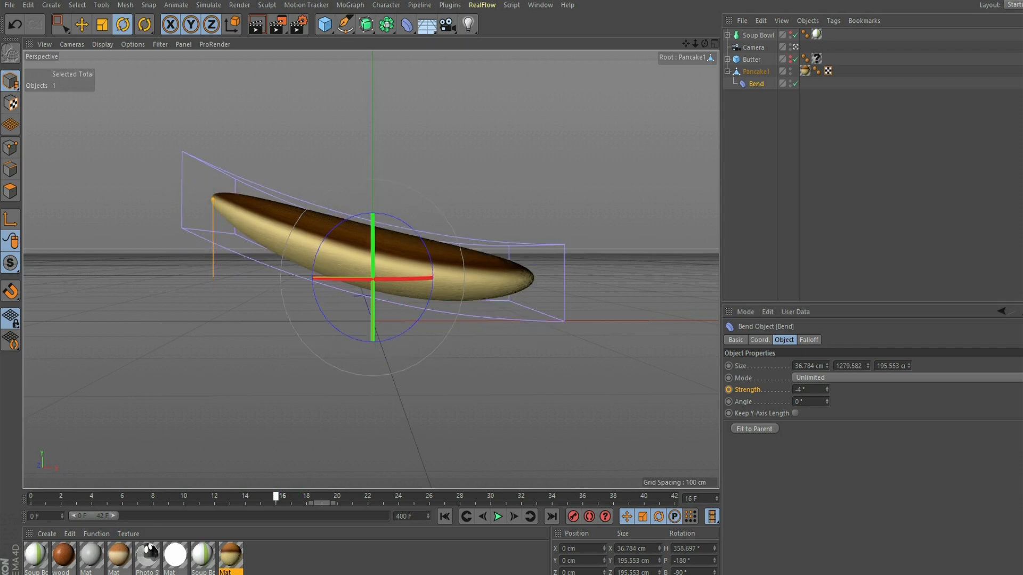
pyautogui.press('f')
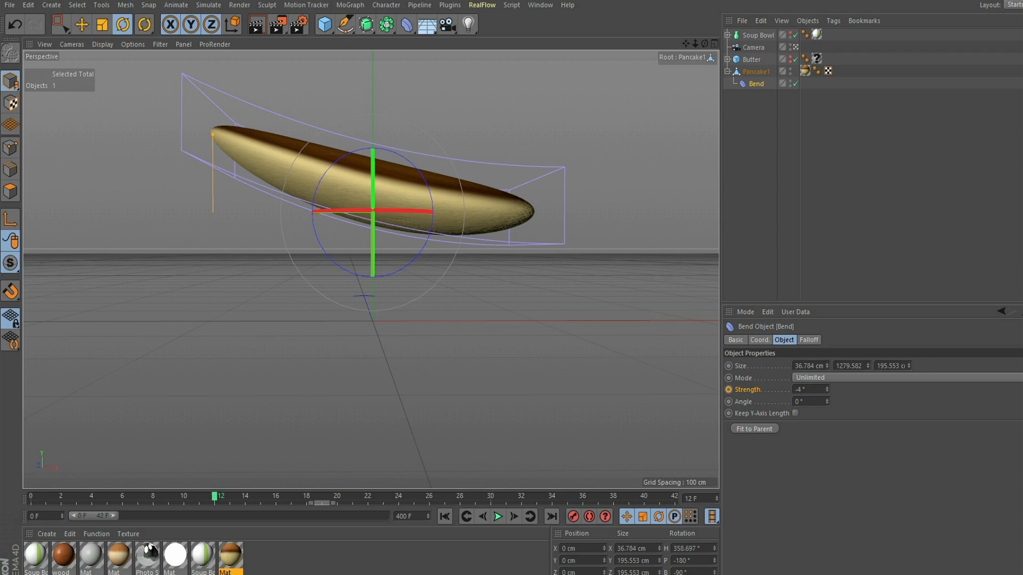
# Step: Set the Bend strength to 0° and keyframe it at frame 19
pyautogui.doubleClick(798, 389)
pyautogui.write('0')
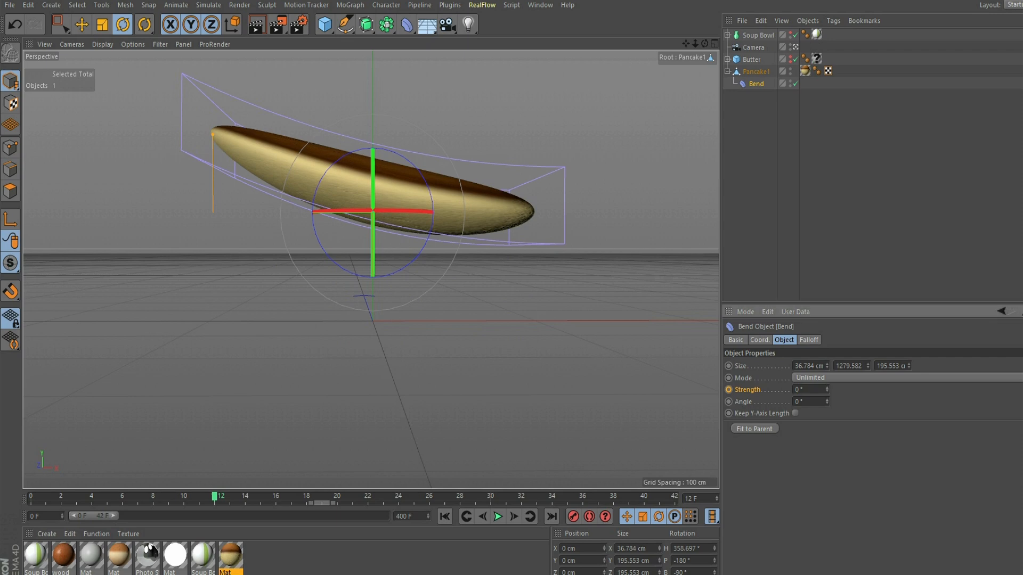
pyautogui.press('Return')
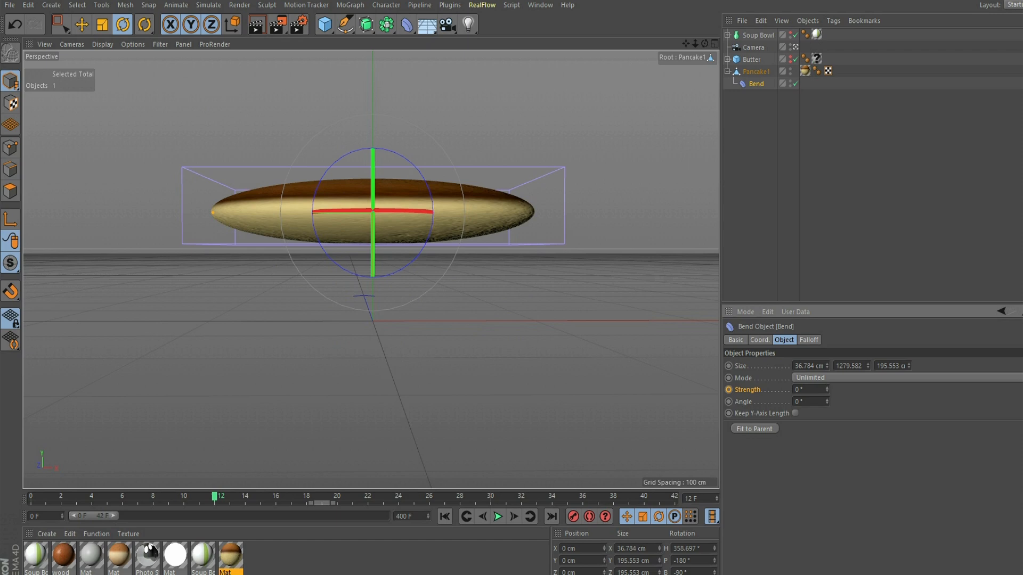
pyautogui.moveTo(215, 496); pyautogui.dragTo(322, 496)
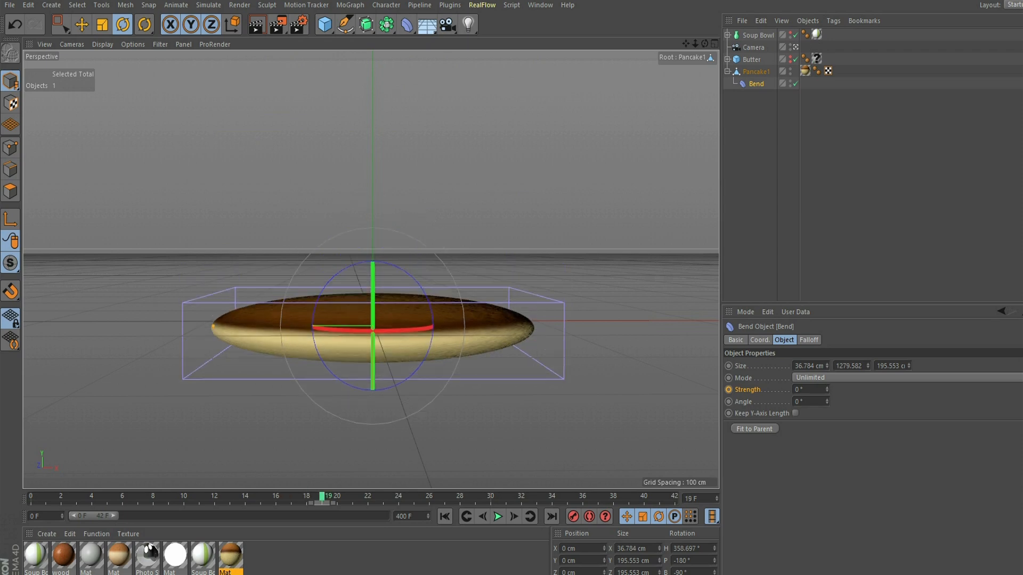
pyautogui.click(728, 390)
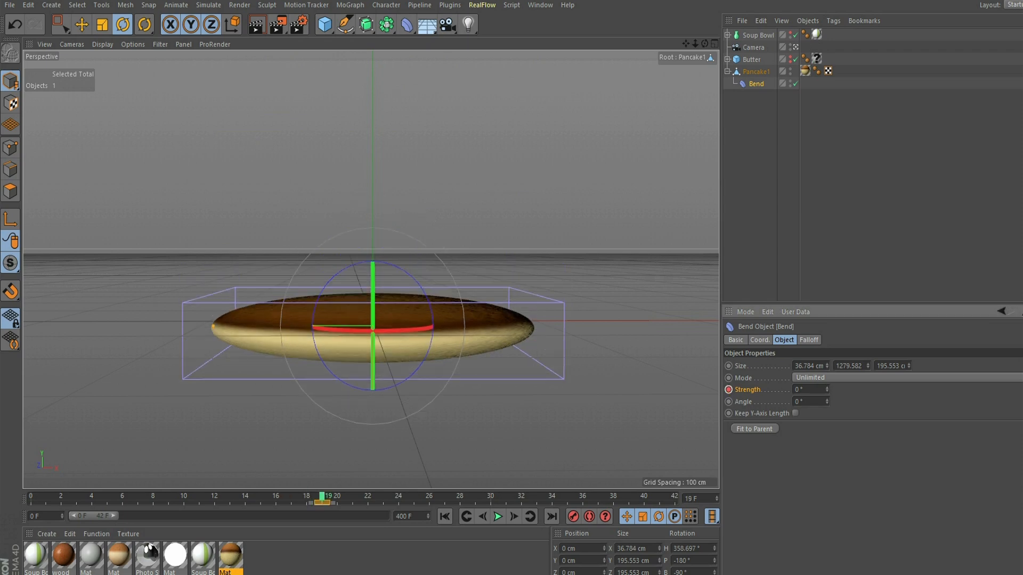
# Step: Set the Bend strength to -5° at frame 14 and keyframe it
pyautogui.moveTo(322, 497); pyautogui.dragTo(245, 496)
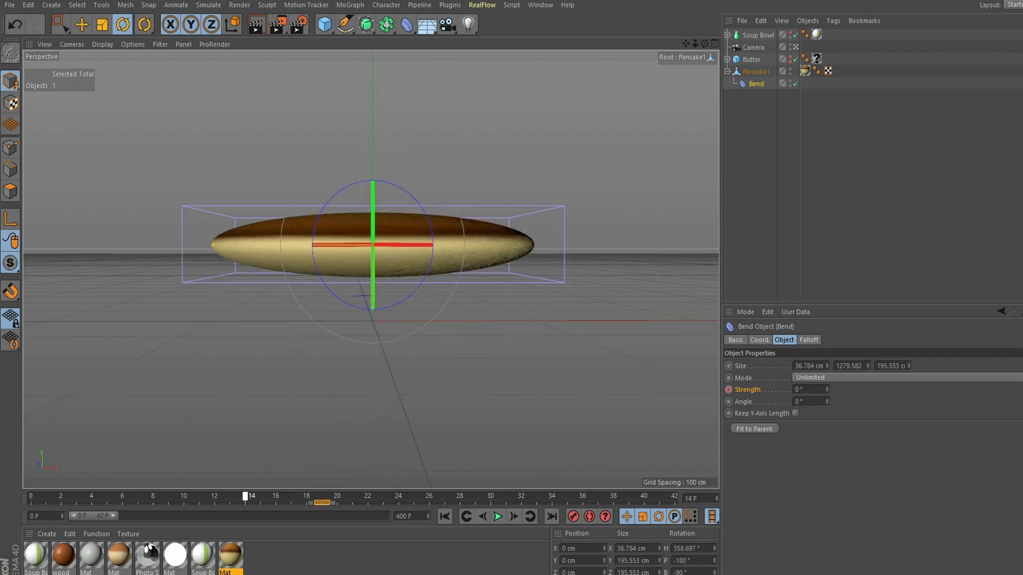
pyautogui.moveTo(826, 390); pyautogui.dragTo(827, 392)
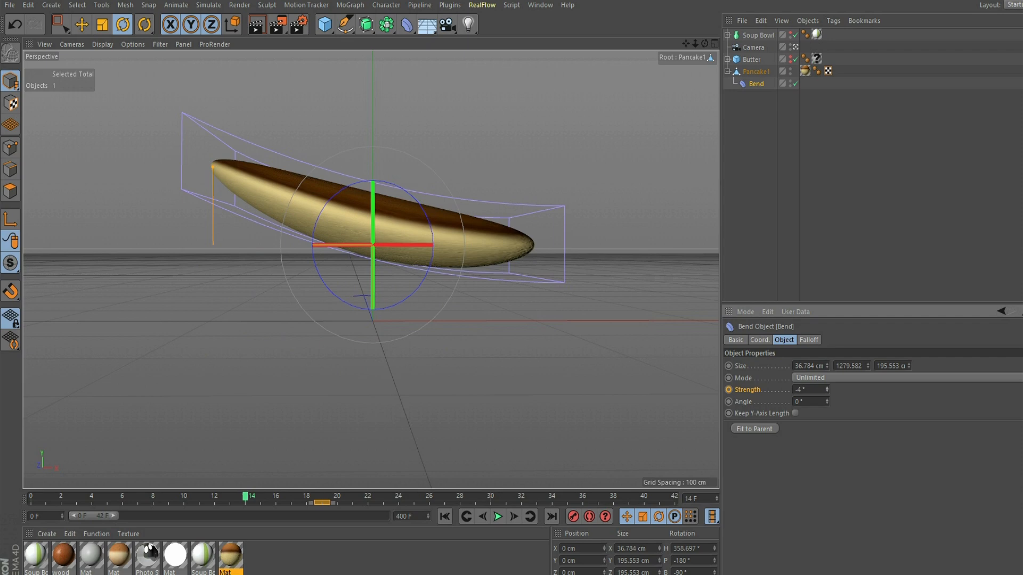
pyautogui.doubleClick(802, 390)
pyautogui.write('5')
pyautogui.press('Return')
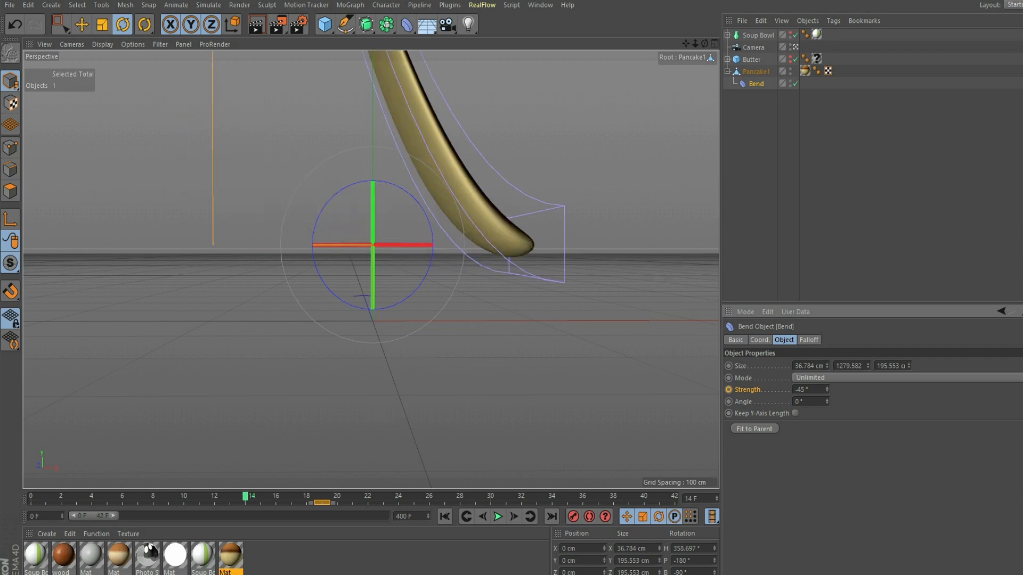
pyautogui.doubleClick(802, 390)
pyautogui.write('-5')
pyautogui.press('Return')
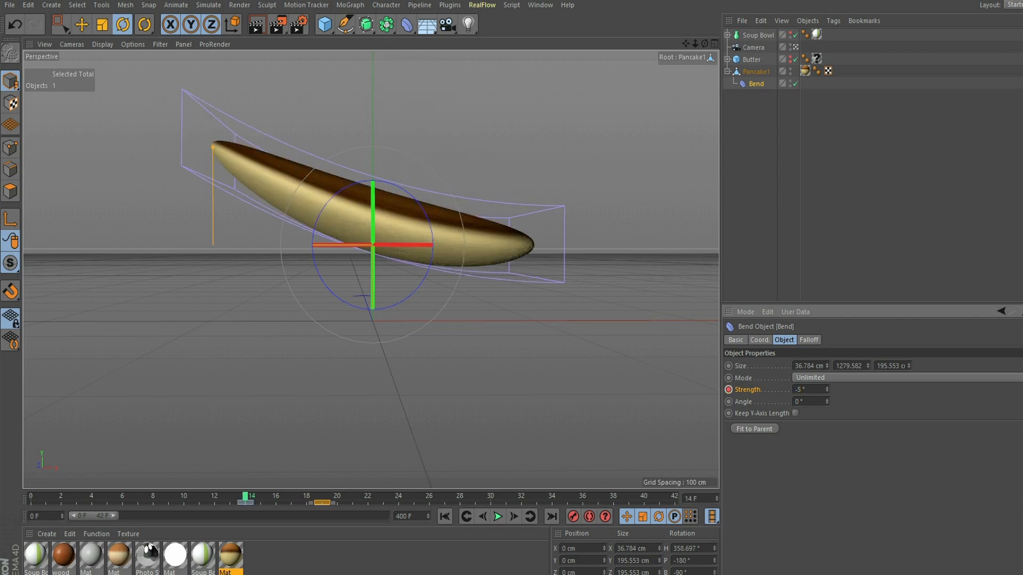
pyautogui.keyDown('ctrl'); pyautogui.click(728, 389); pyautogui.keyUp('ctrl')
# Step: Play the animation from the start twice to check how the pancake flattens as it lands
pyautogui.click(444, 516)
pyautogui.click(498, 516)
pyautogui.click(497, 516)
pyautogui.click(444, 516)
pyautogui.click(497, 516)
pyautogui.click(498, 516)
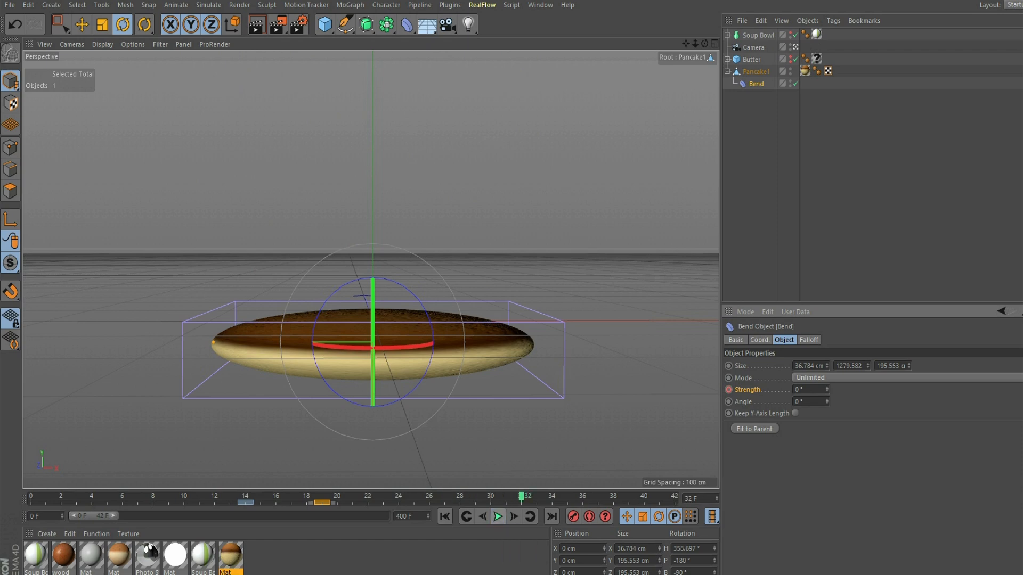
# Step: Show the Bend deformer's F-curves and set both Strength keys, at frames 14 and 19, to Linear interpolation
pyautogui.rightClick(755, 83)
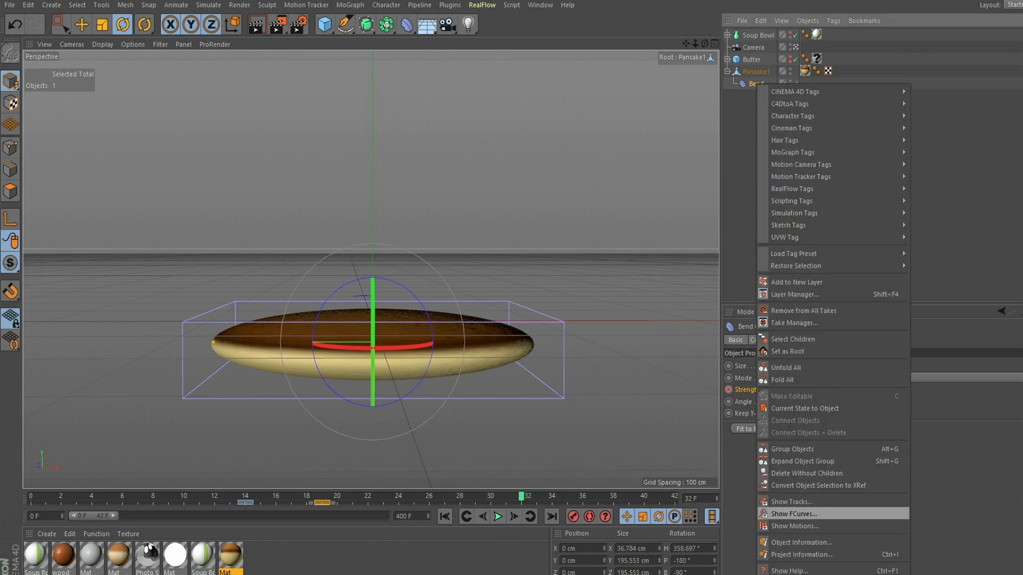
pyautogui.click(793, 514)
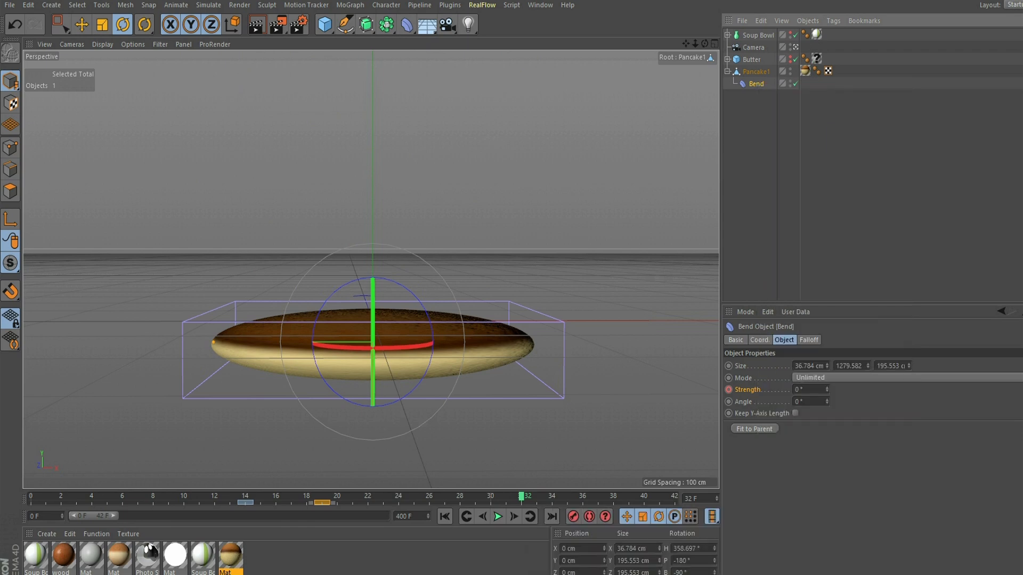
pyautogui.moveTo(659, 574)
pyautogui.click(720, 570)
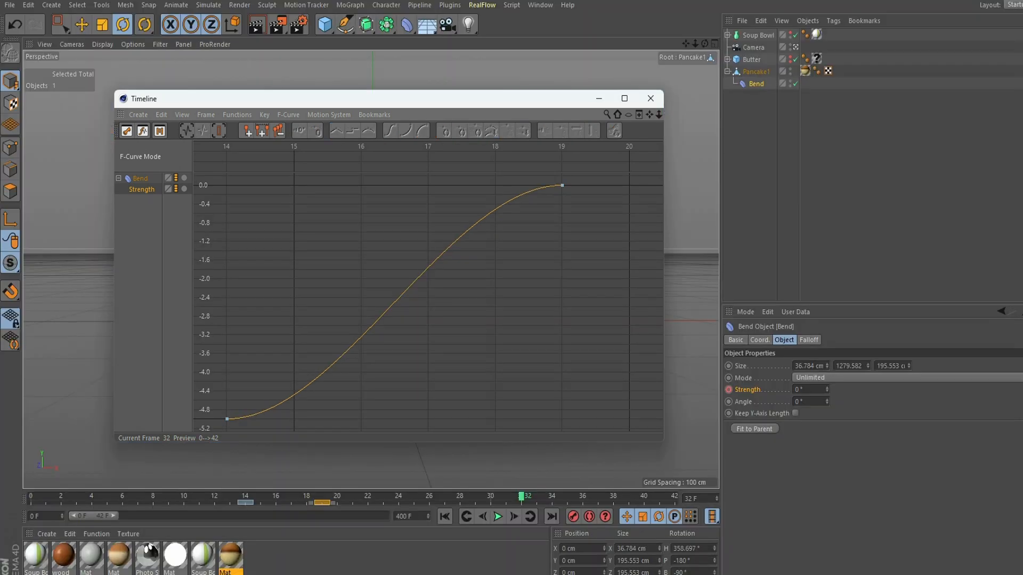
pyautogui.click(562, 185)
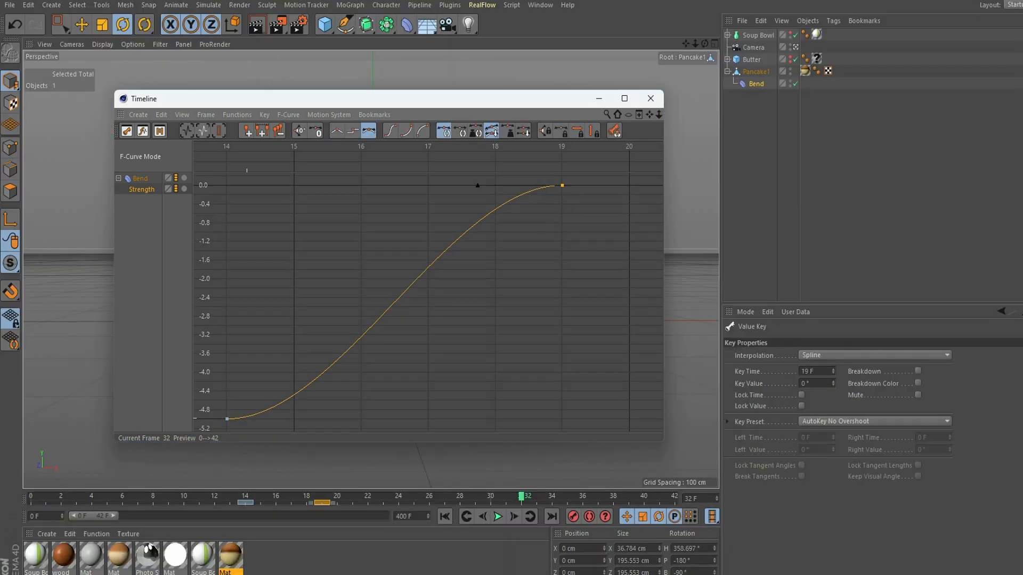
pyautogui.keyDown('shift'); pyautogui.moveTo(242, 426); pyautogui.dragTo(215, 405); pyautogui.keyUp('shift')
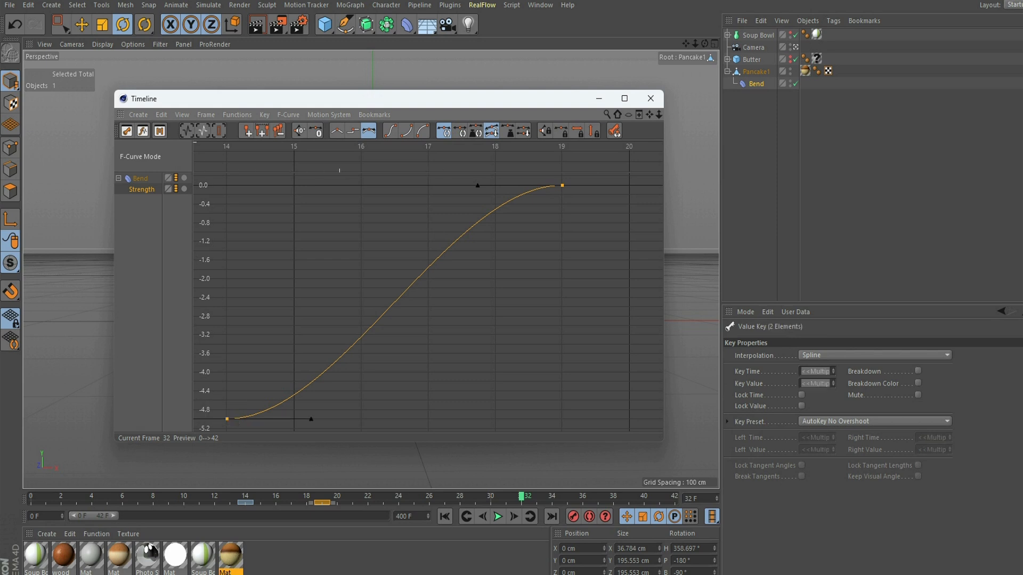
pyautogui.click(337, 130)
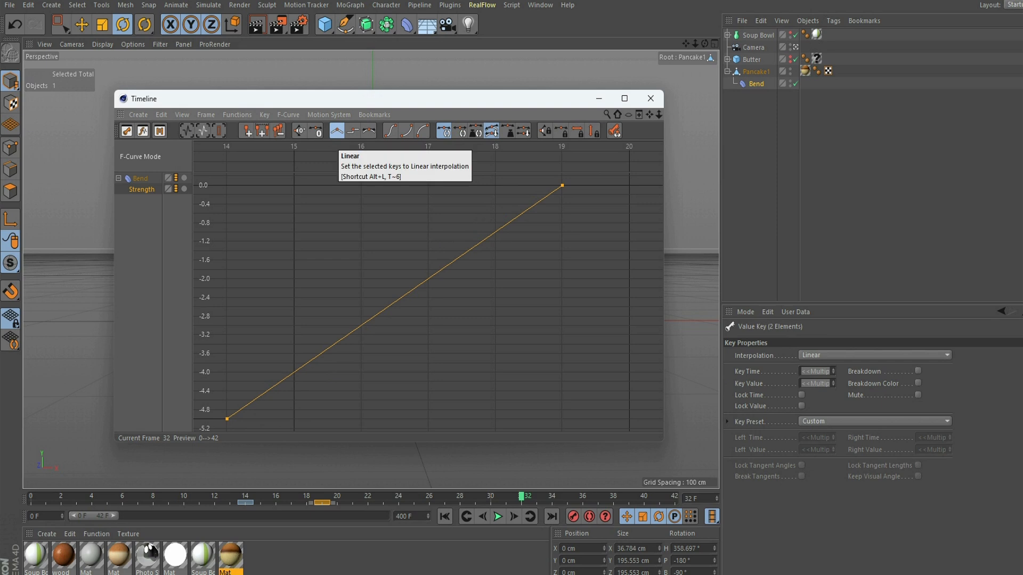
# Step: Close the F-curve timeline and replay the animation from the start to check how the pancake lands
pyautogui.click(650, 98)
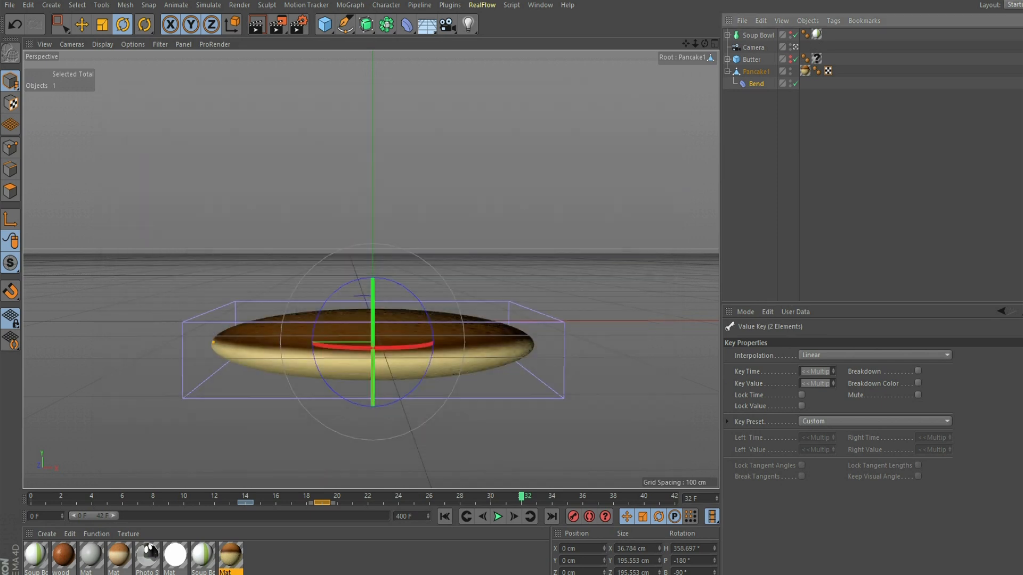
pyautogui.click(444, 516)
pyautogui.click(497, 516)
pyautogui.click(444, 516)
pyautogui.click(498, 516)
pyautogui.press('F8')
pyautogui.press('F8')
pyautogui.press('F8')
# Step: Show the Soup Bowl and play the animation from the start to check the pancake landing inside it
pyautogui.click(790, 33)
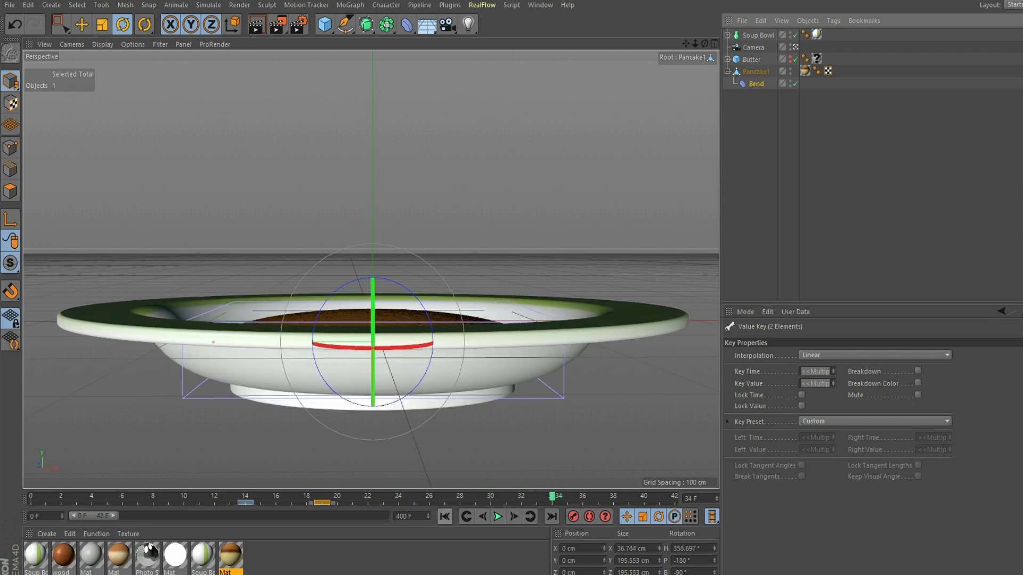
pyautogui.click(444, 516)
pyautogui.press('F8')
pyautogui.press('F8')
pyautogui.click(444, 516)
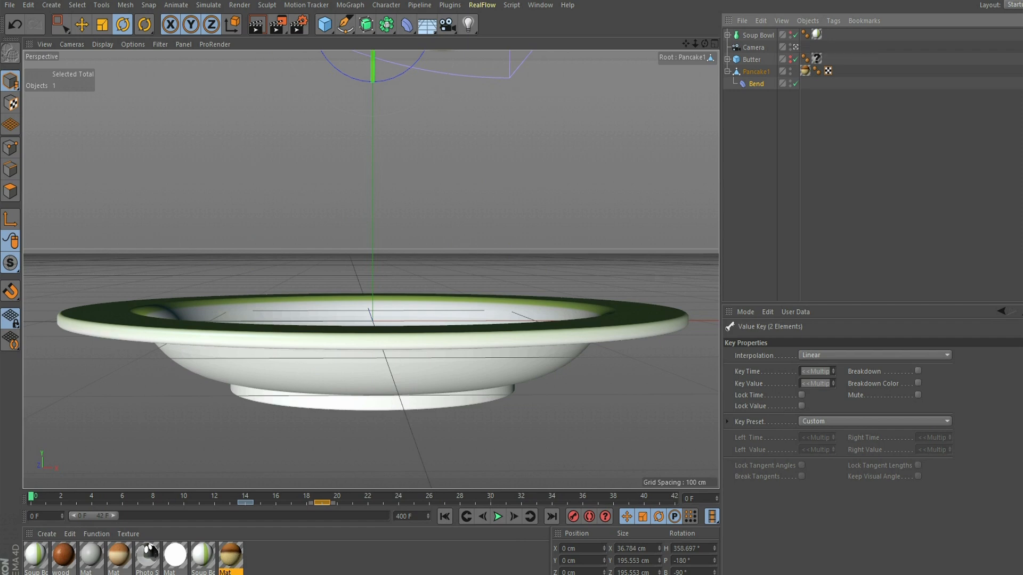
# Step: Hide the Soup Bowl, replay the drop, and extend the timeline's preview range to about frame 102
pyautogui.doubleClick(790, 33)
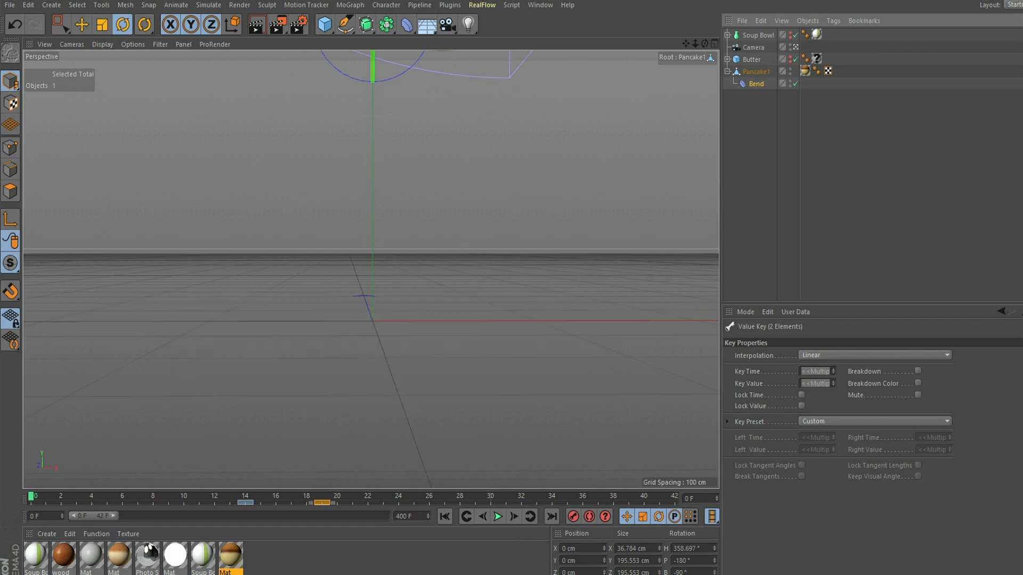
pyautogui.click(497, 516)
pyautogui.click(497, 516)
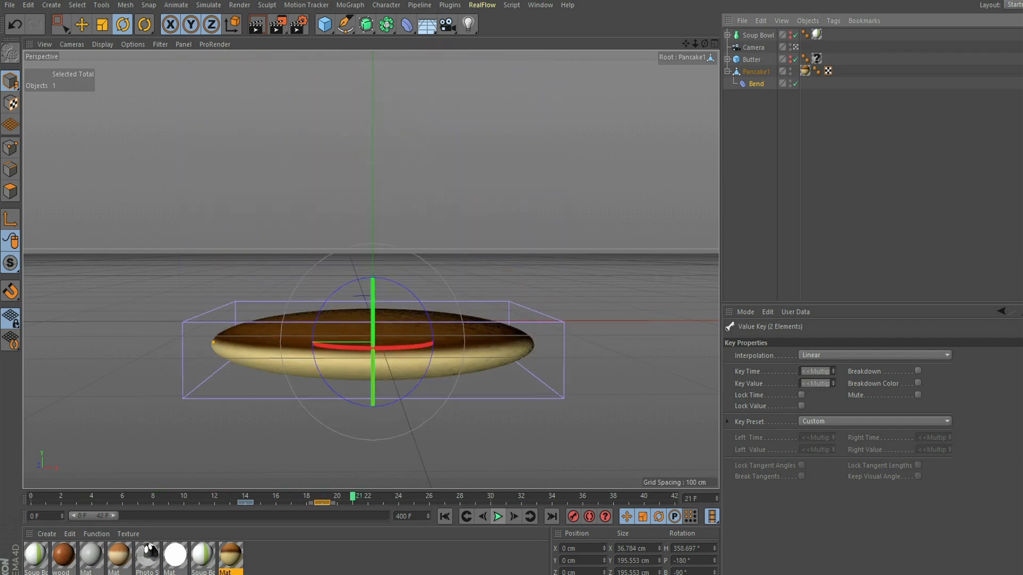
pyautogui.moveTo(113, 516); pyautogui.dragTo(158, 516)
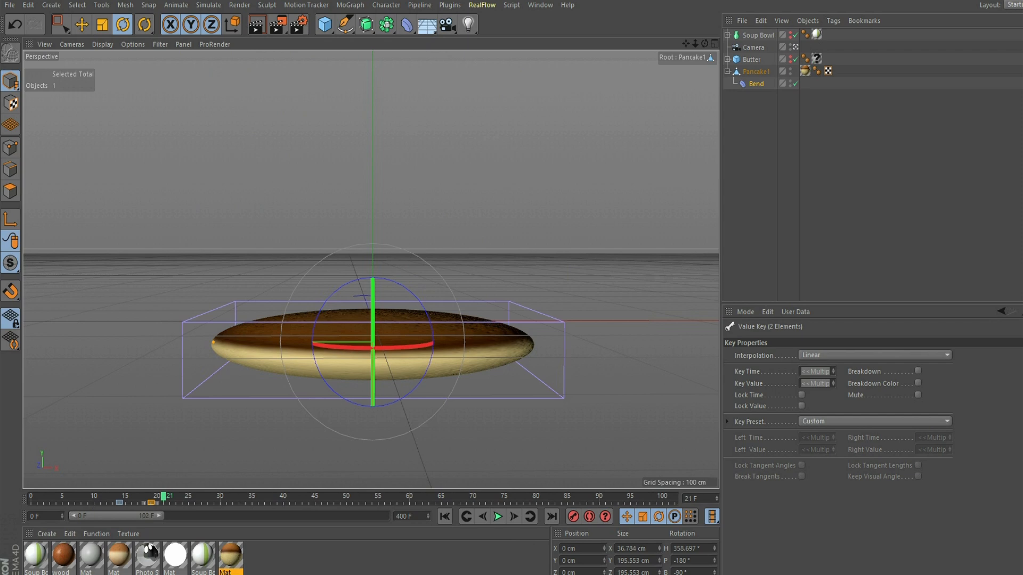
# Step: Collapse Pancake1's hierarchy and duplicate the pancake together with its Bend deformer
pyautogui.click(873, 175)
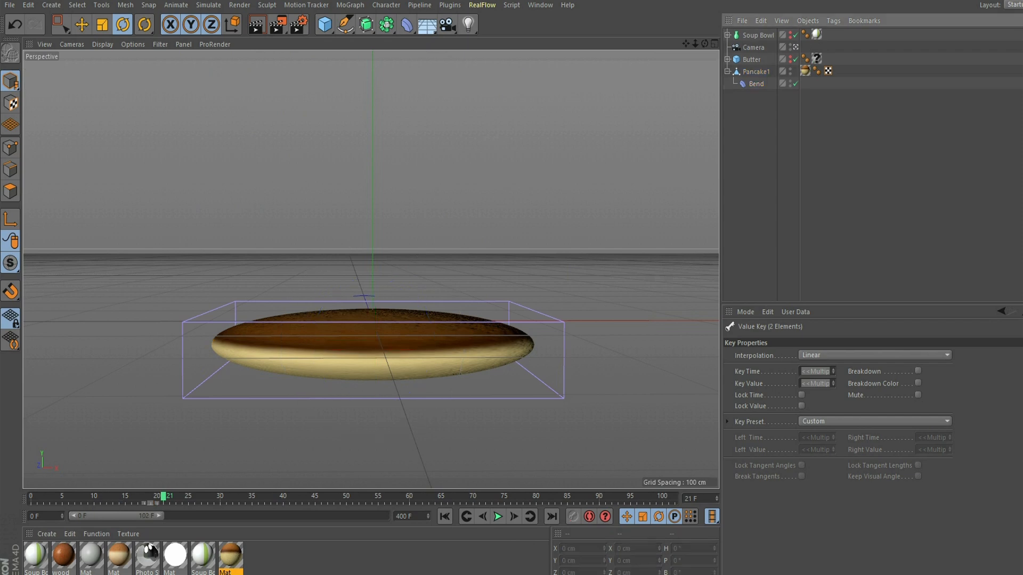
pyautogui.click(756, 71)
pyautogui.click(727, 71)
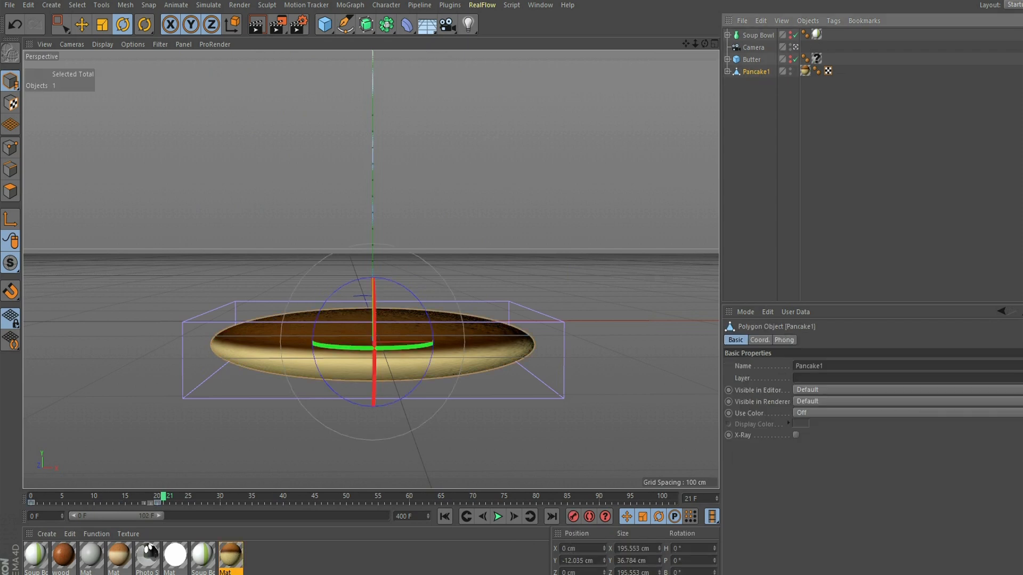
pyautogui.hotkey('ctrl', 'c')
pyautogui.hotkey('ctrl', 'v')
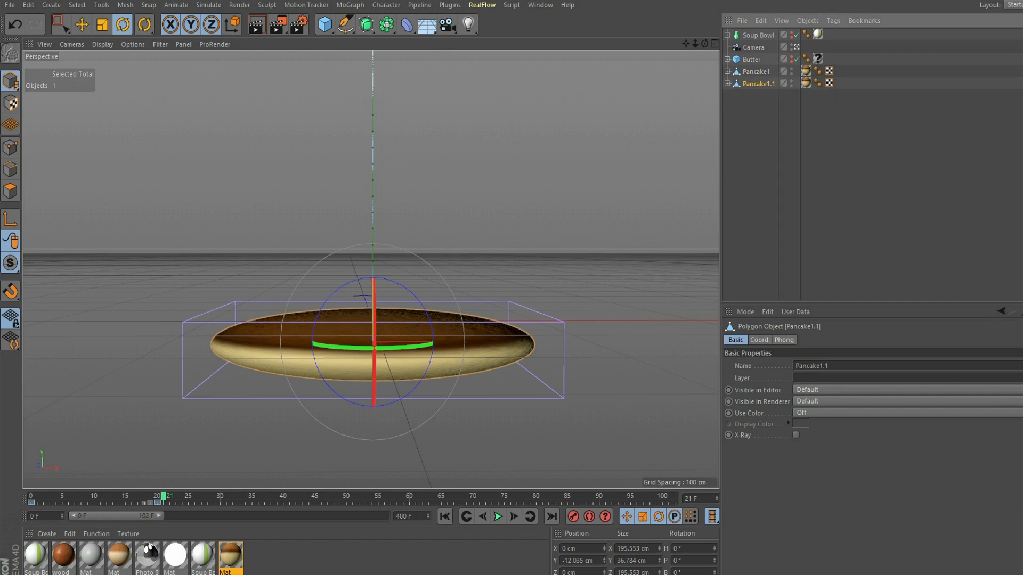
# Step: Rename the duplicated pancake as Pancake2
pyautogui.doubleClick(758, 83)
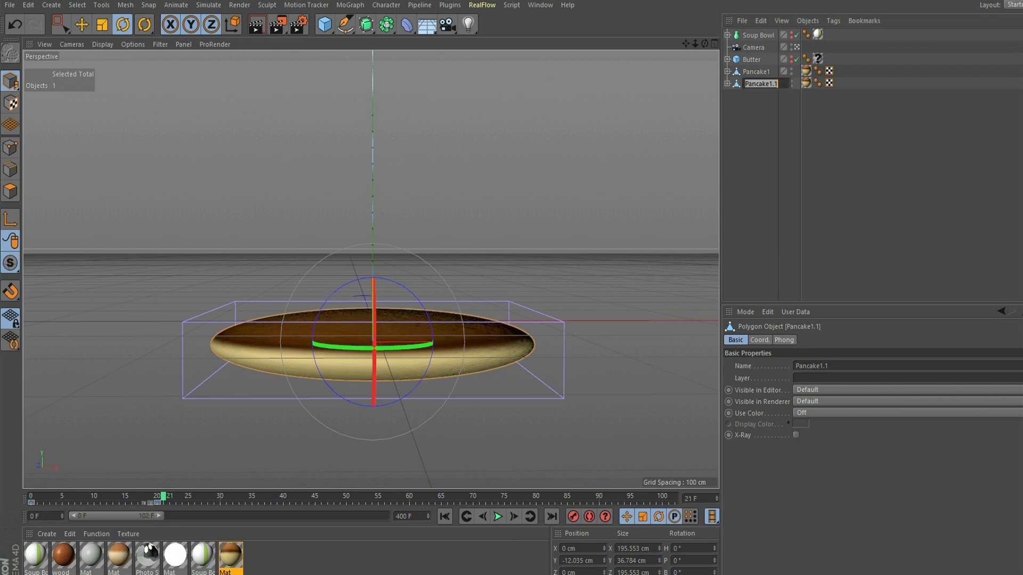
pyautogui.press('Return')
pyautogui.press('BackSpace')
pyautogui.press('BackSpace')
pyautogui.press('BackSpace')
pyautogui.write('2')
pyautogui.press('Return')
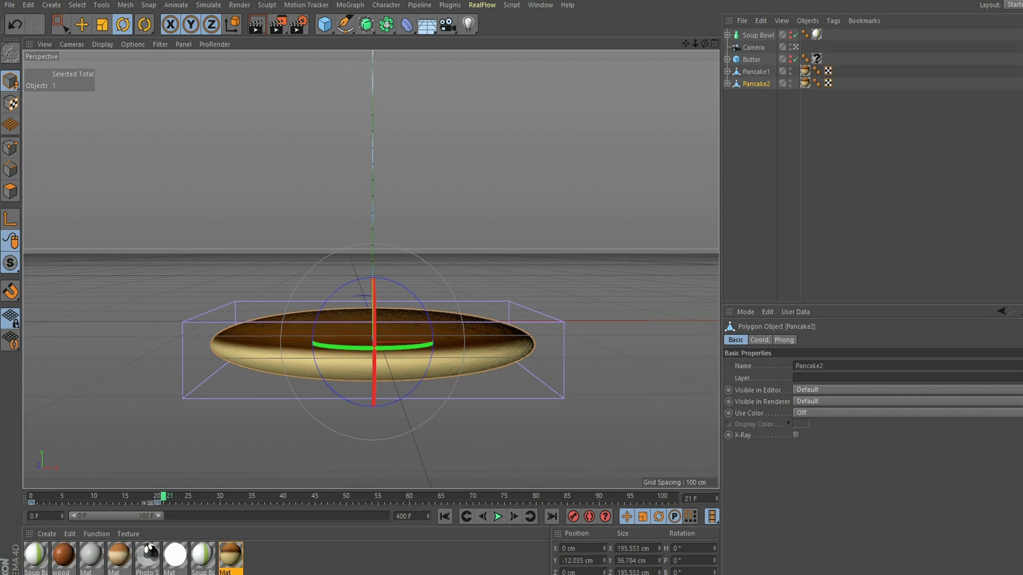
# Step: Shift Pancake2's keyframes to frames 20 and 40, playing the animation from the start to check the timing
pyautogui.moveTo(214, 502); pyautogui.dragTo(188, 503)
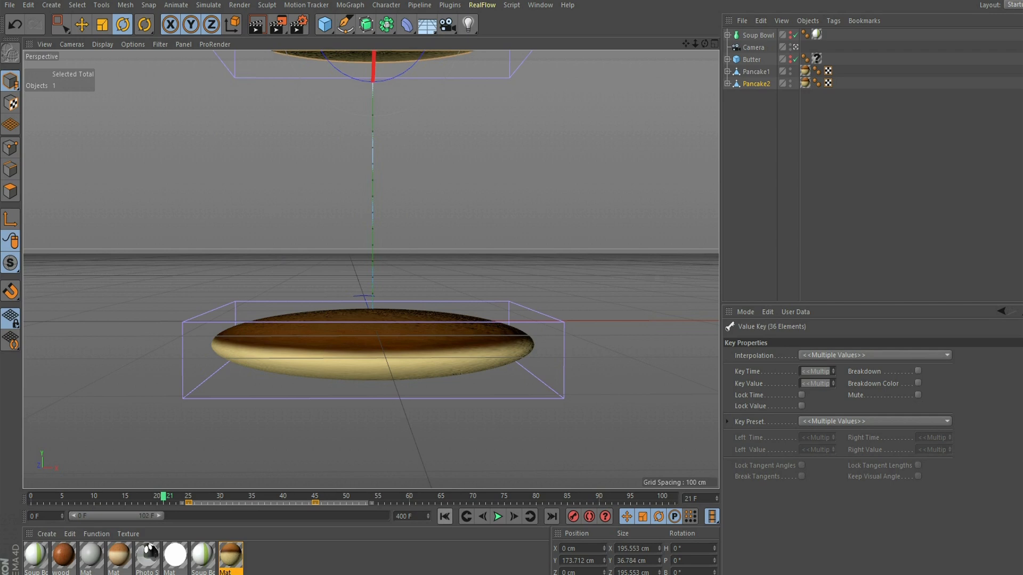
pyautogui.click(445, 516)
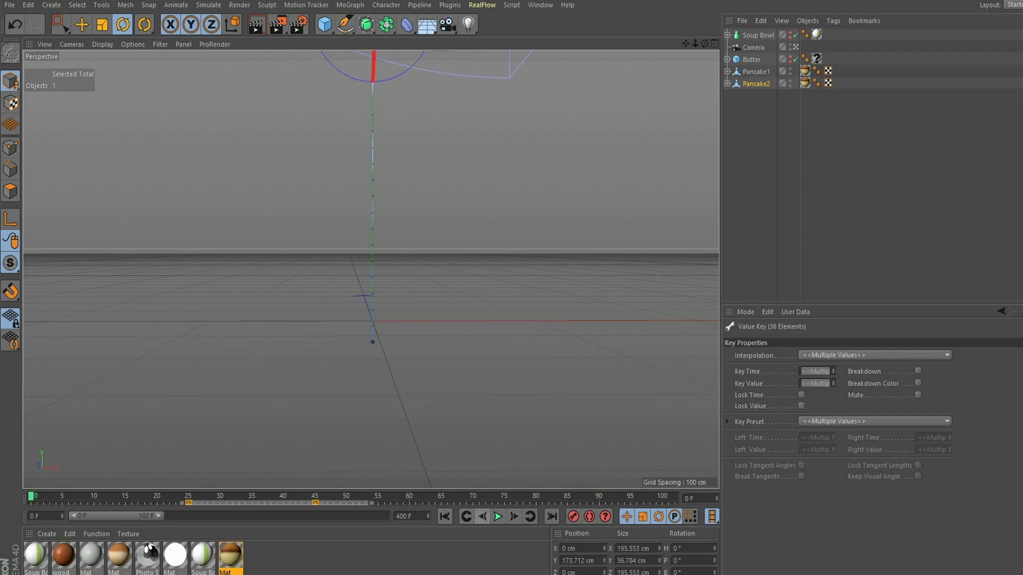
pyautogui.click(498, 516)
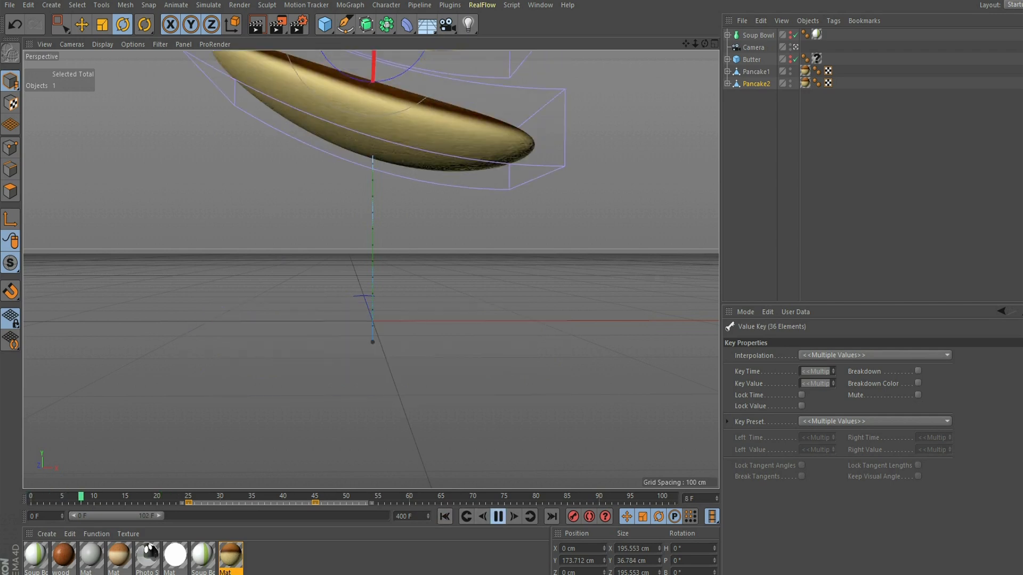
pyautogui.click(498, 516)
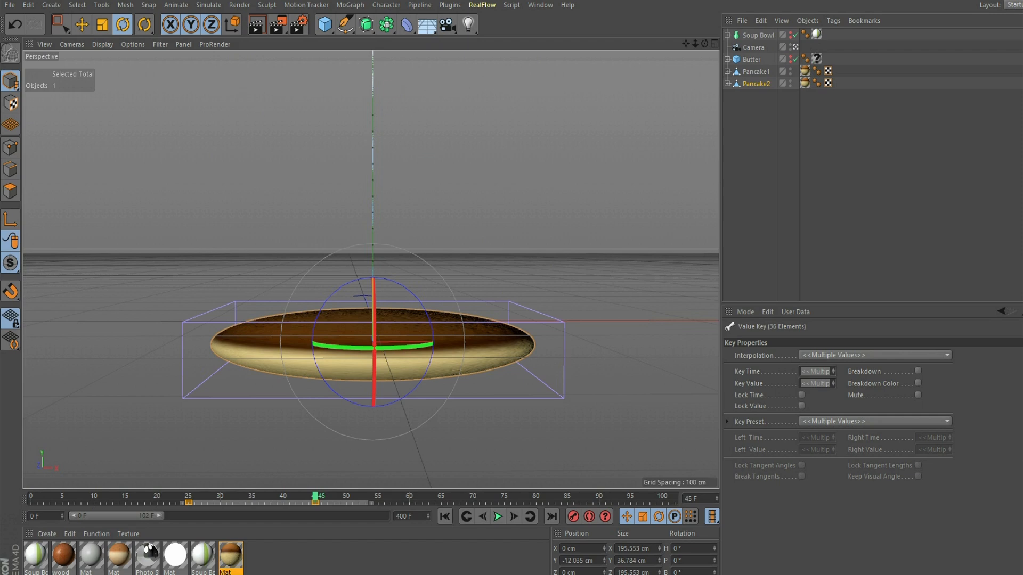
pyautogui.moveTo(188, 502); pyautogui.dragTo(157, 502)
pyautogui.click(445, 516)
pyautogui.click(498, 516)
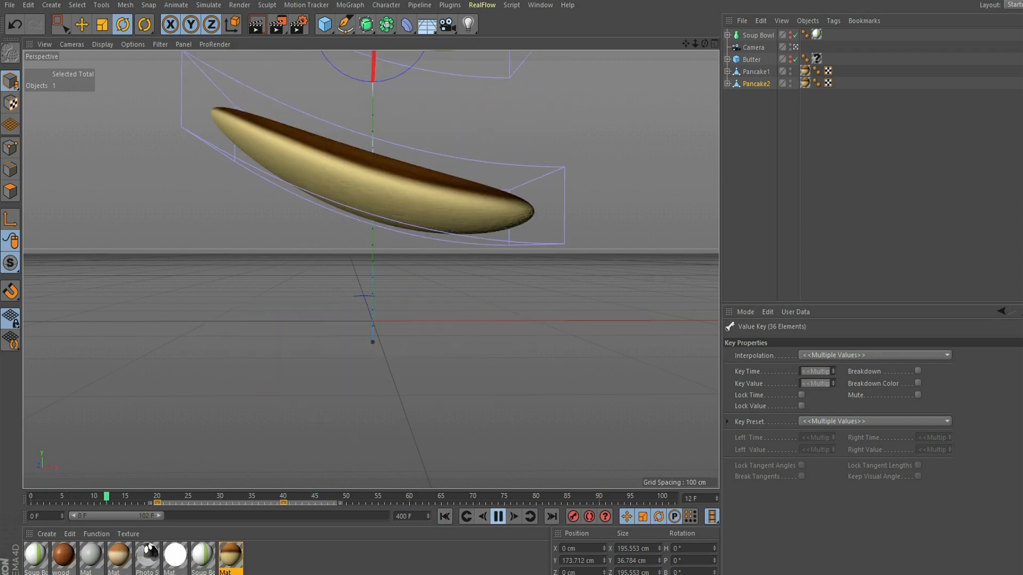
pyautogui.click(498, 516)
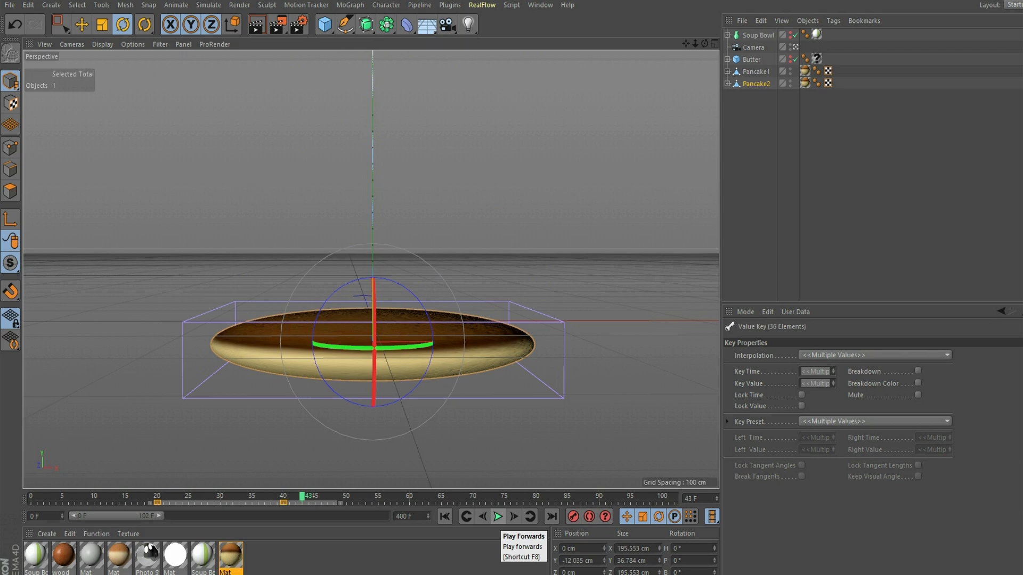
# Step: At frame 40, raise Pancake2 to about Y 17.2 cm, on top of Pancake1, and update its landing keyframe
pyautogui.click(284, 497)
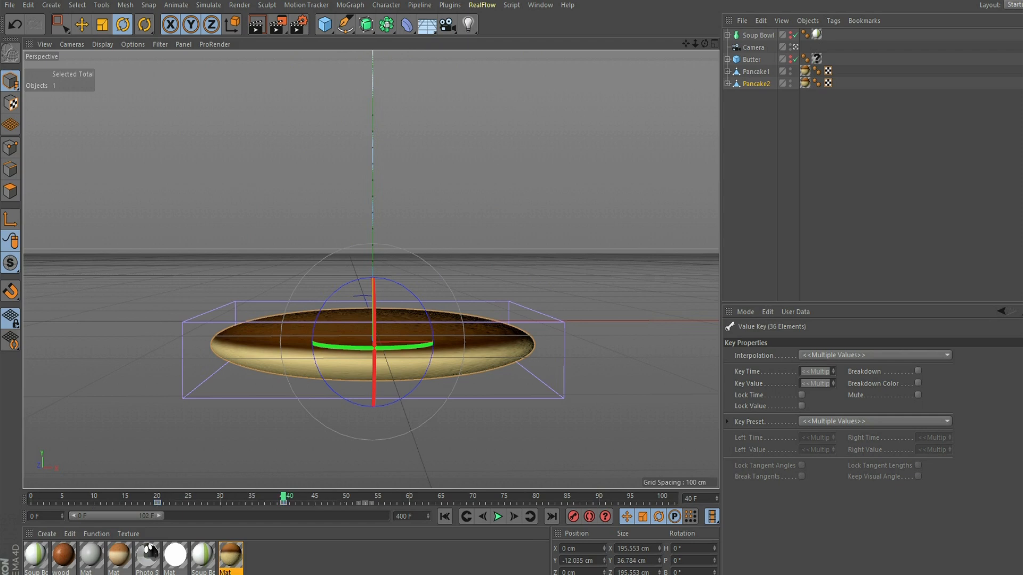
pyautogui.click(283, 503)
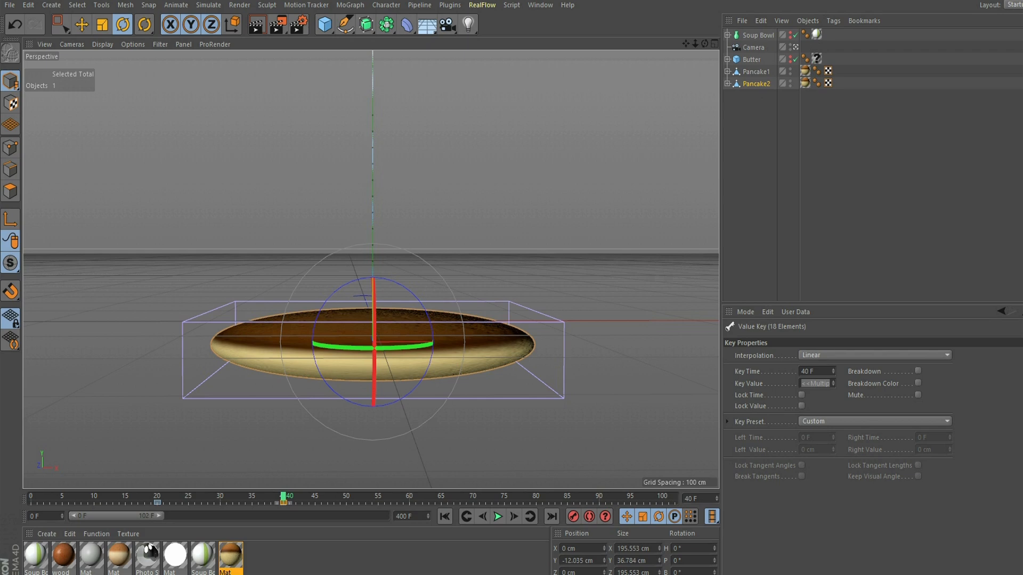
pyautogui.click(81, 24)
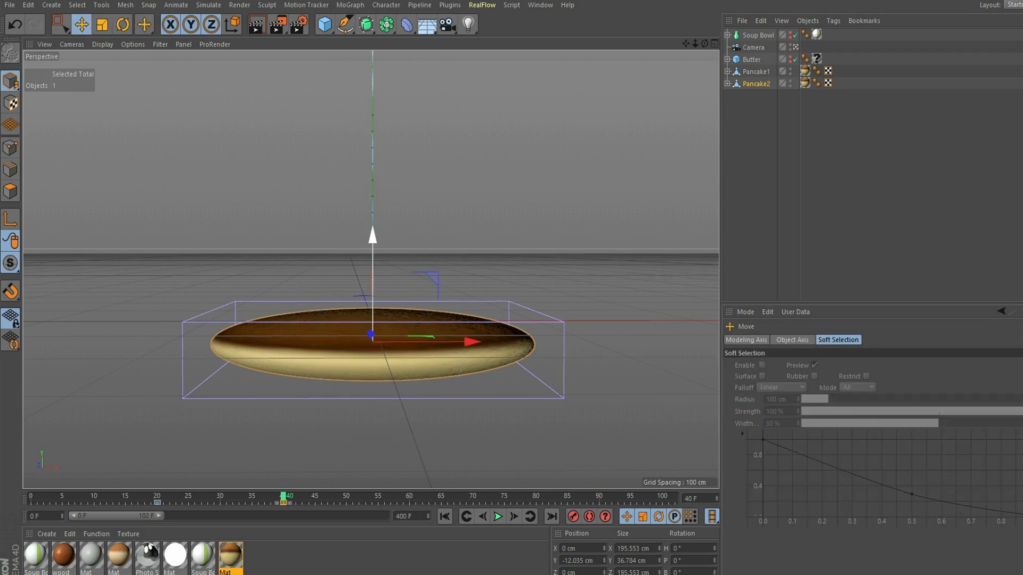
pyautogui.moveTo(373, 243); pyautogui.dragTo(372, 196)
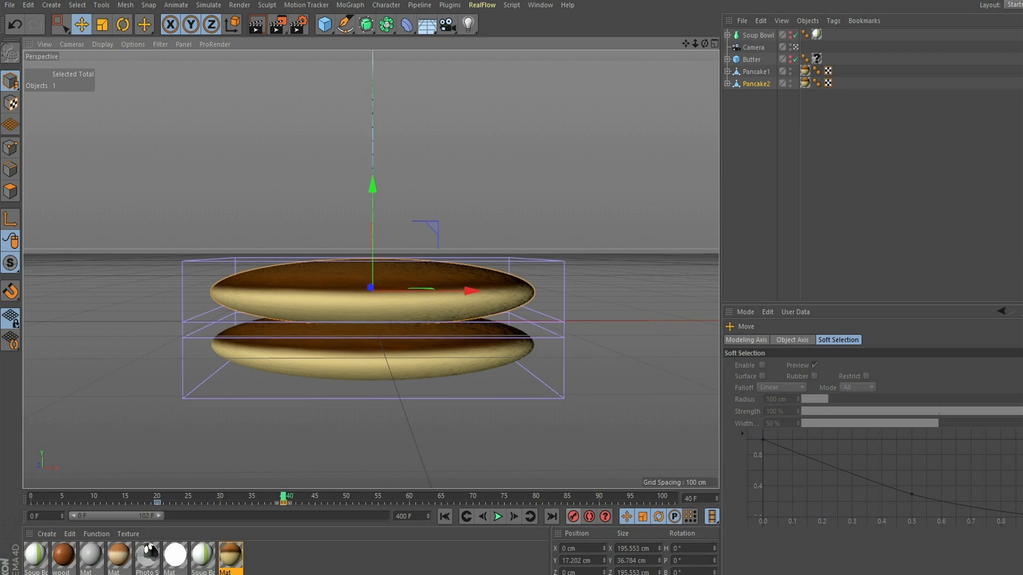
# Step: Play the animation from the start twice to check Pancake2 landing on top of Pancake1
pyautogui.click(445, 516)
pyautogui.click(497, 516)
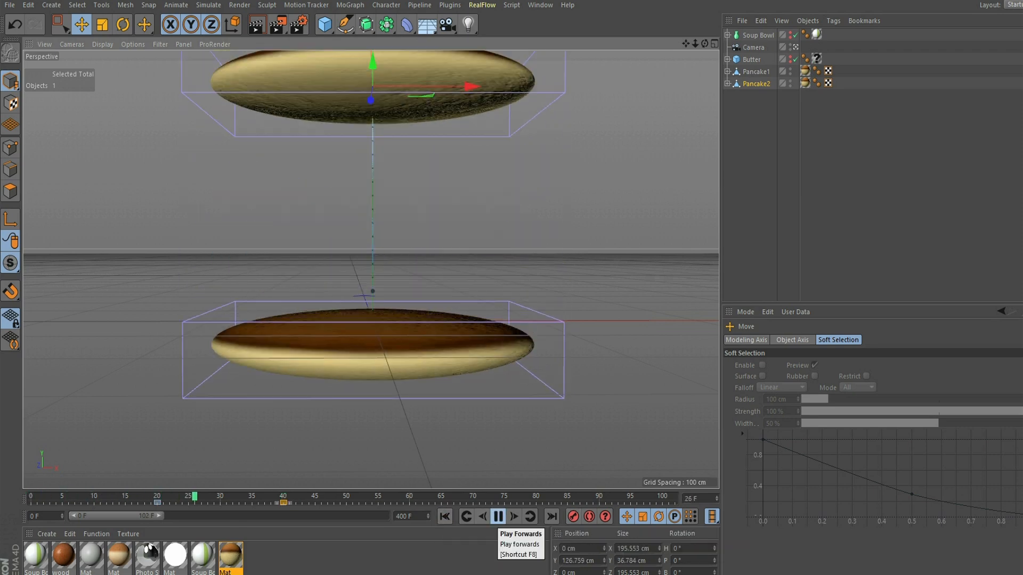
pyautogui.click(497, 517)
pyautogui.click(445, 516)
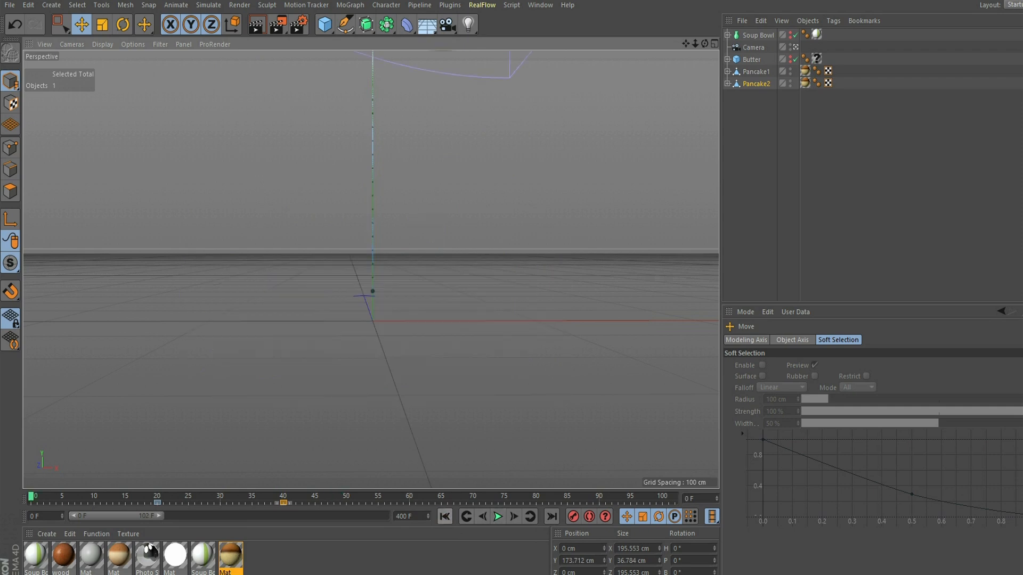
pyautogui.click(497, 516)
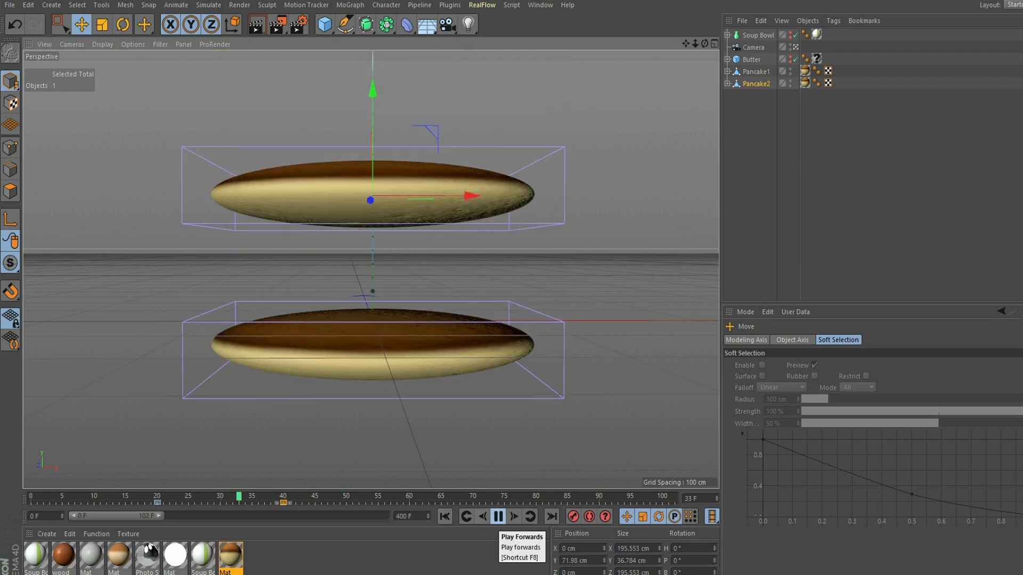
pyautogui.click(498, 516)
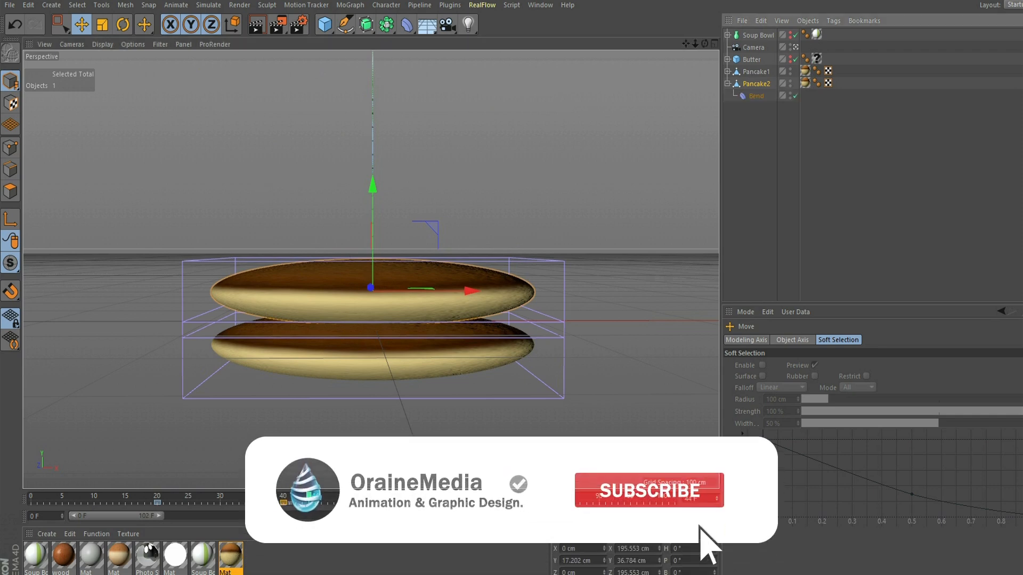
# Step: Shift the keys of Pancake2's Bend deformer to frames 37 and 42, play the animation from the start, and deselect the keys
pyautogui.click(755, 96)
pyautogui.moveTo(176, 503); pyautogui.dragTo(247, 503)
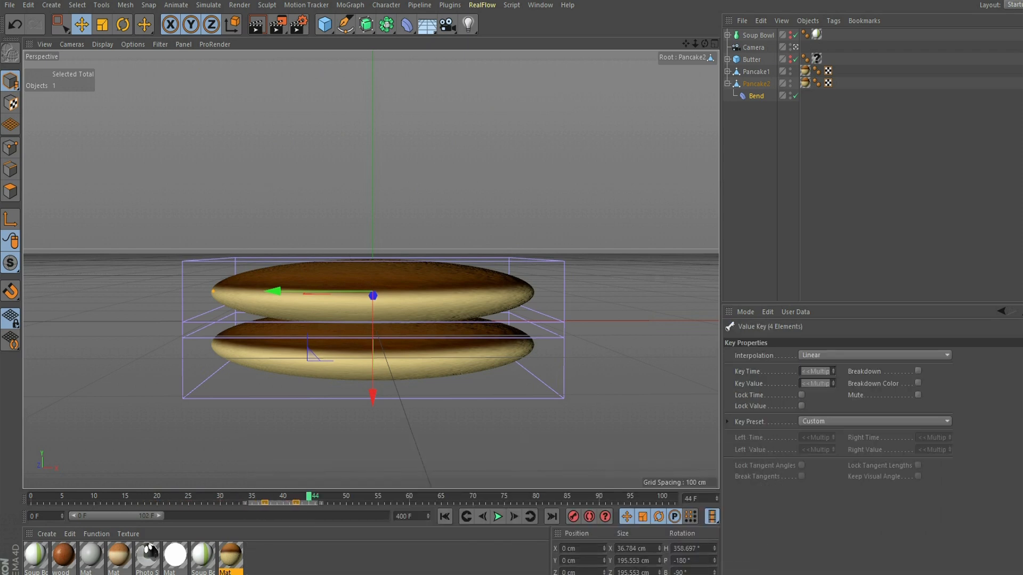
pyautogui.moveTo(308, 496); pyautogui.dragTo(31, 497)
pyautogui.click(498, 516)
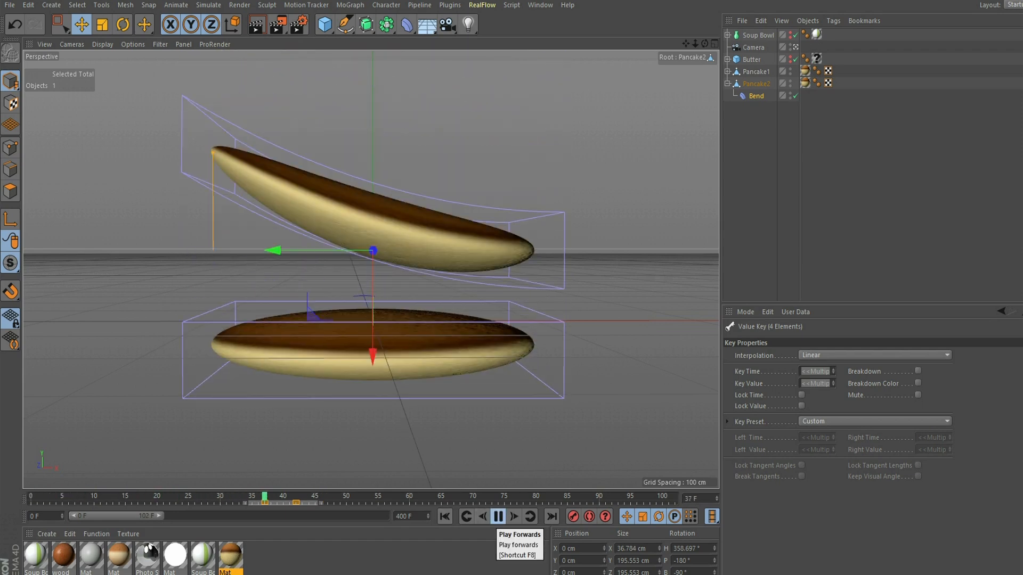
pyautogui.click(498, 516)
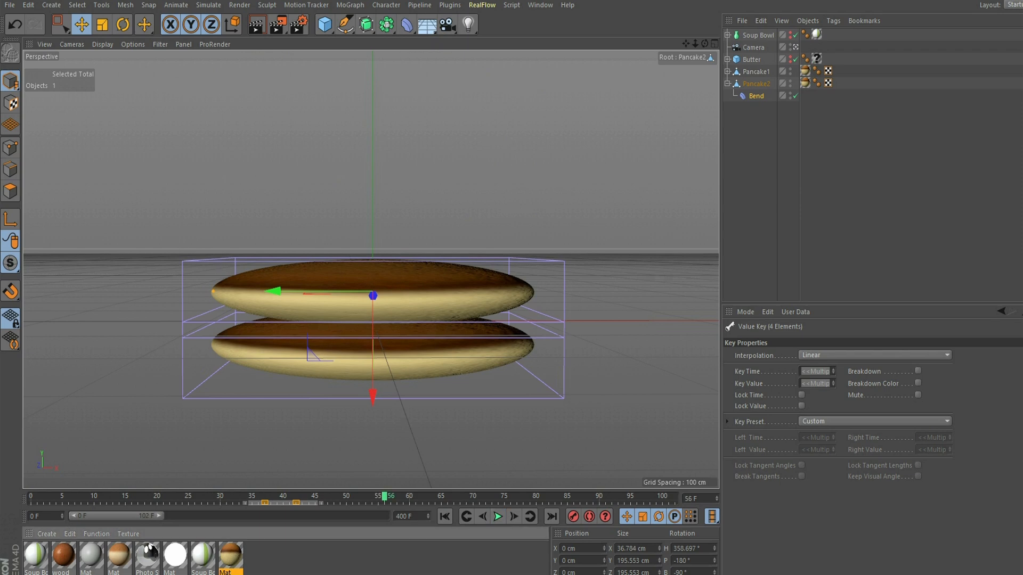
pyautogui.click(436, 555)
pyautogui.click(346, 502)
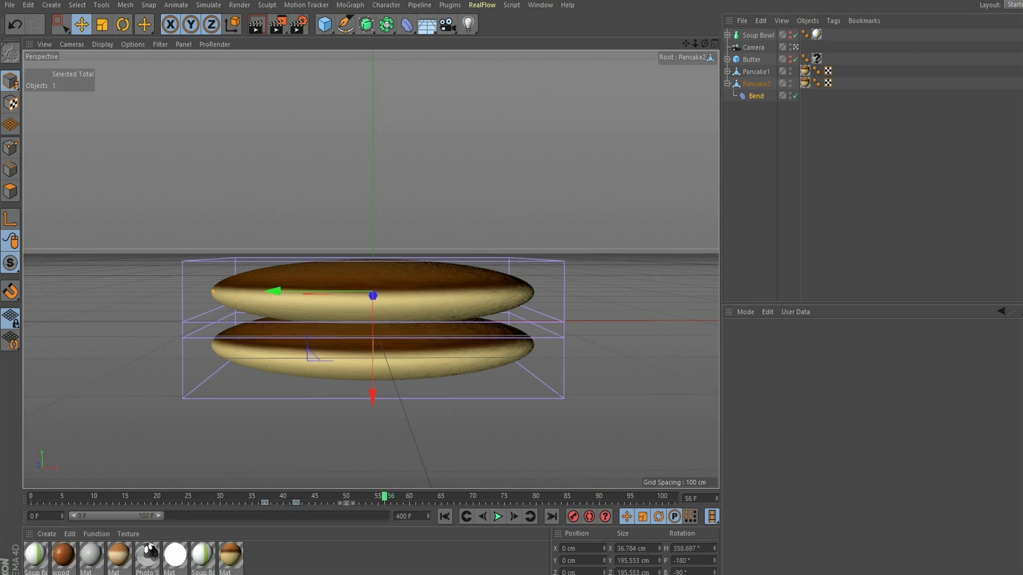
# Step: Collapse Pancake2's hierarchy and duplicate the pancake together with its Bend deformer
pyautogui.click(727, 83)
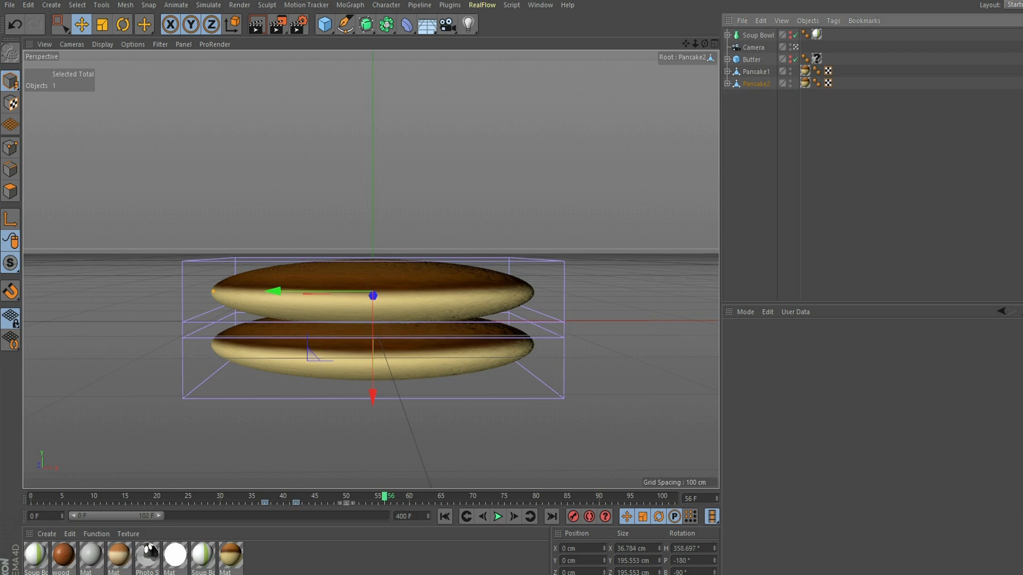
pyautogui.click(756, 84)
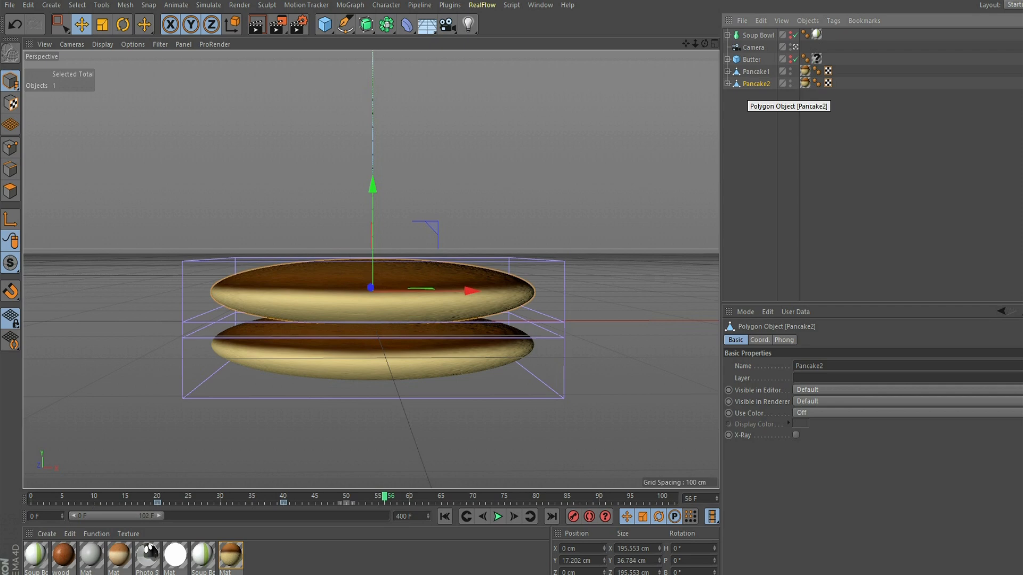
pyautogui.hotkey('ctrl', 'c')
pyautogui.hotkey('ctrl', 'v')
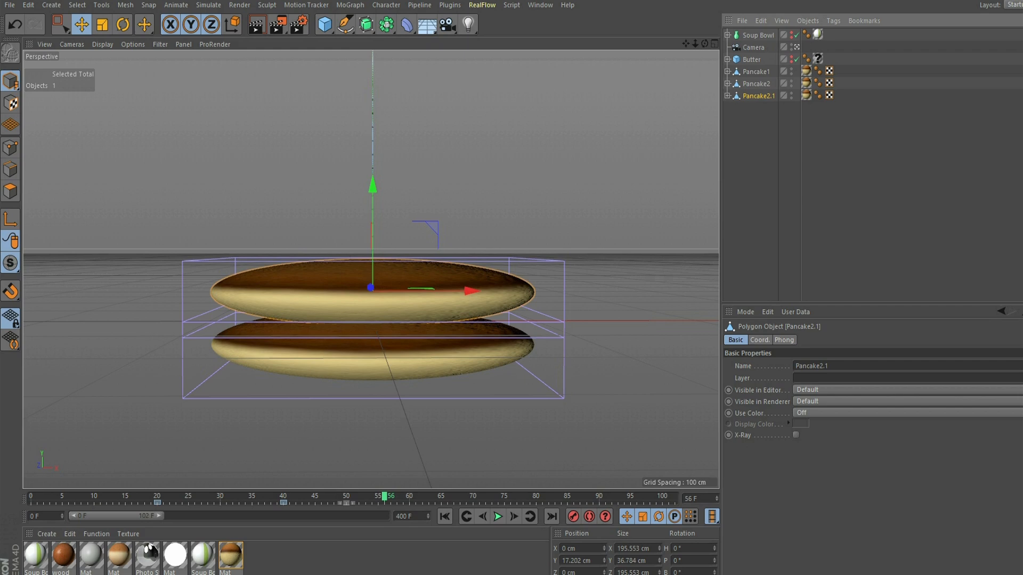
# Step: Rename the copy of Pancake2 as Pancake3
pyautogui.doubleClick(758, 96)
pyautogui.press('End')
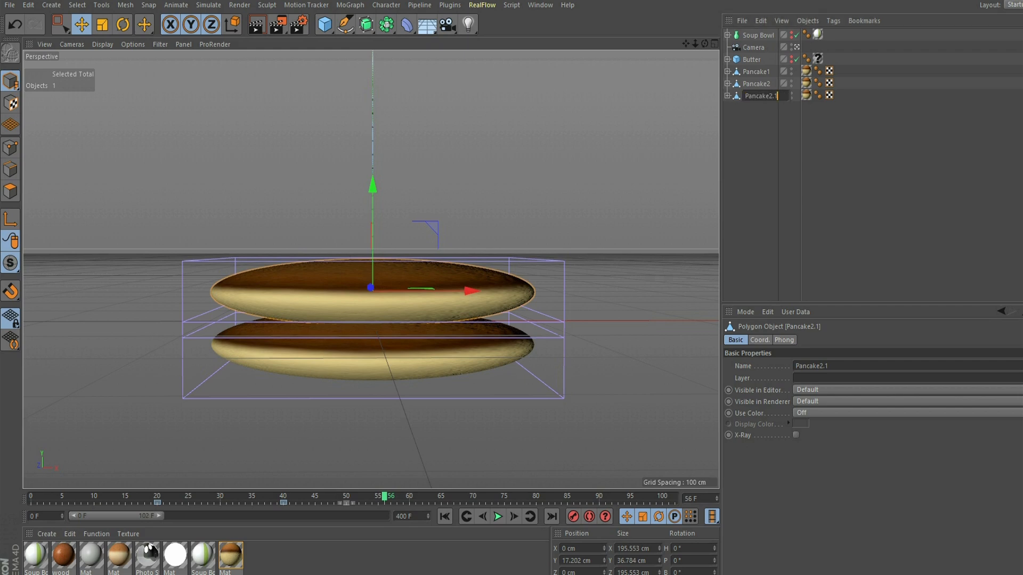
pyautogui.press('BackSpace')
pyautogui.write('3')
pyautogui.press('Return')
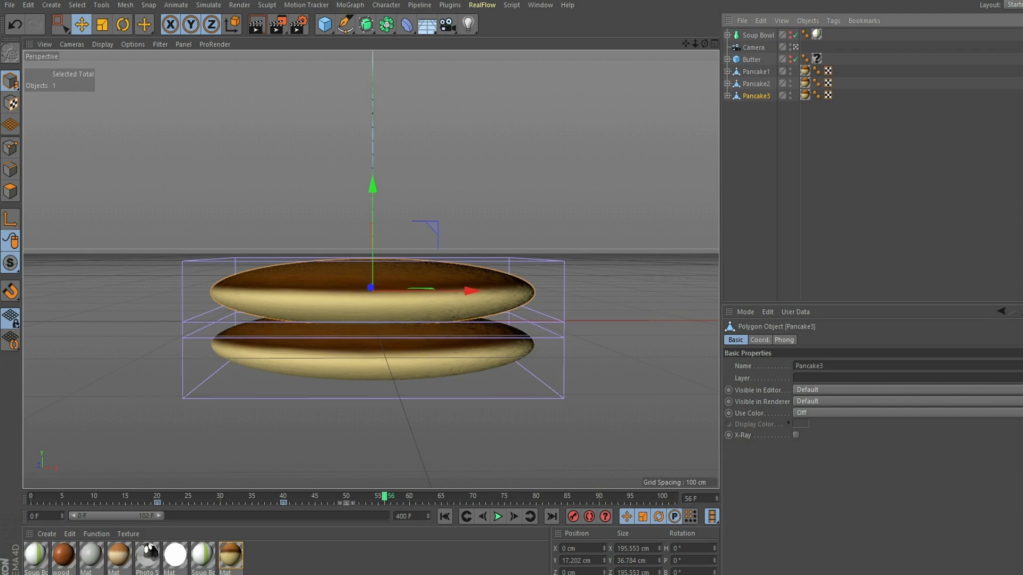
# Step: Select Pancake3's position keys and shift them to frames 45 and 65
pyautogui.moveTo(314, 503); pyautogui.dragTo(138, 502)
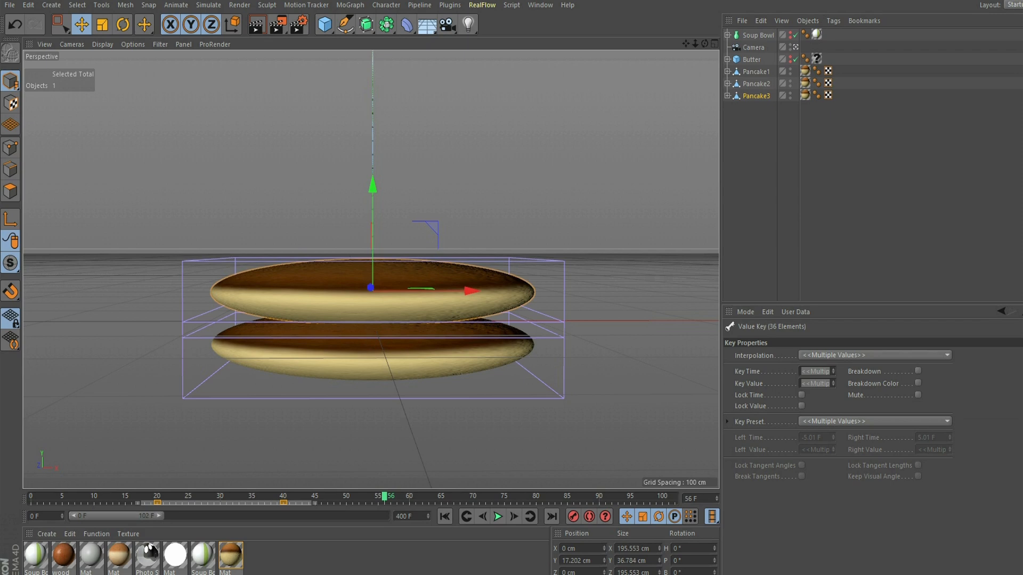
pyautogui.moveTo(227, 503); pyautogui.dragTo(384, 503)
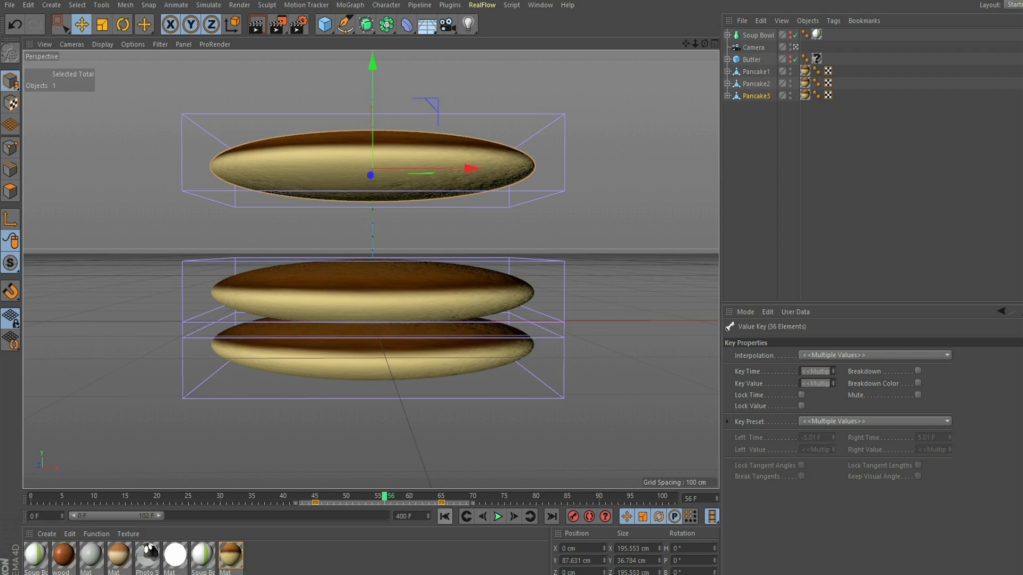
pyautogui.moveTo(384, 498); pyautogui.dragTo(485, 503)
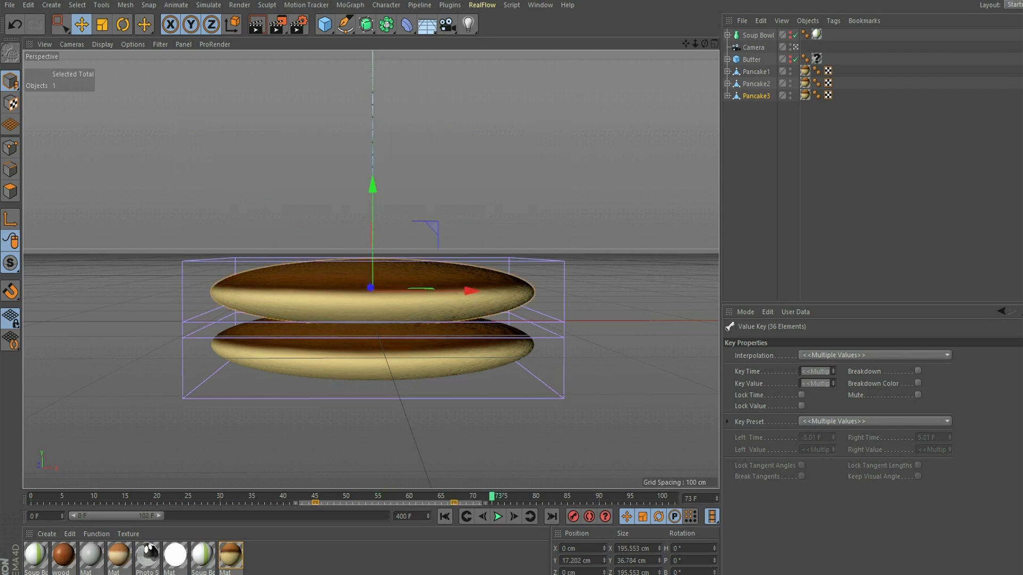
pyautogui.hotkey('ctrl', 'z')
# Step: At frame 65, raise Pancake3 onto the top of Pancake2 to a Y position of about 47.77 cm and record a keyframe
pyautogui.moveTo(491, 498); pyautogui.dragTo(555, 503)
pyautogui.click(441, 498)
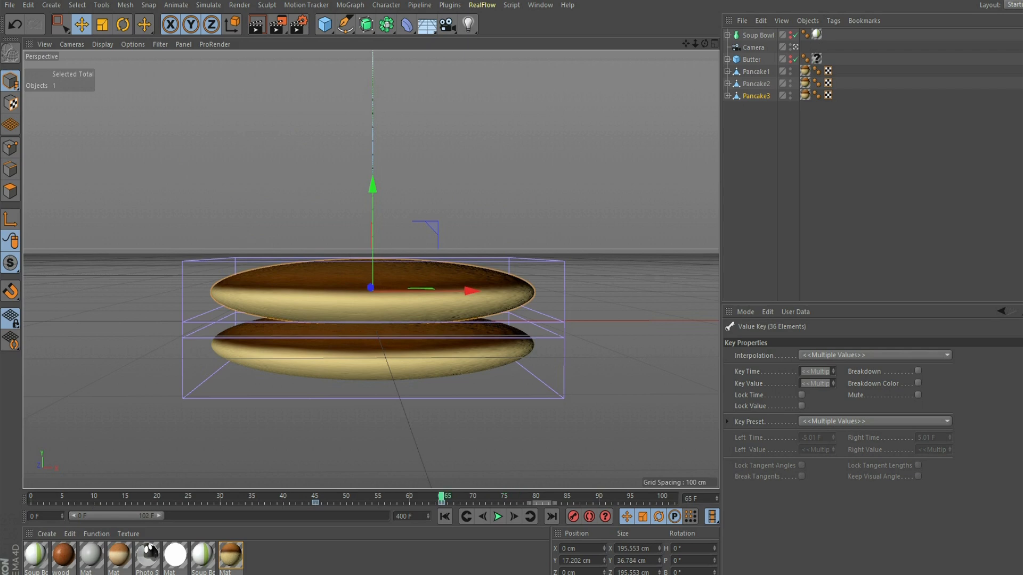
pyautogui.moveTo(372, 240); pyautogui.dragTo(372, 191)
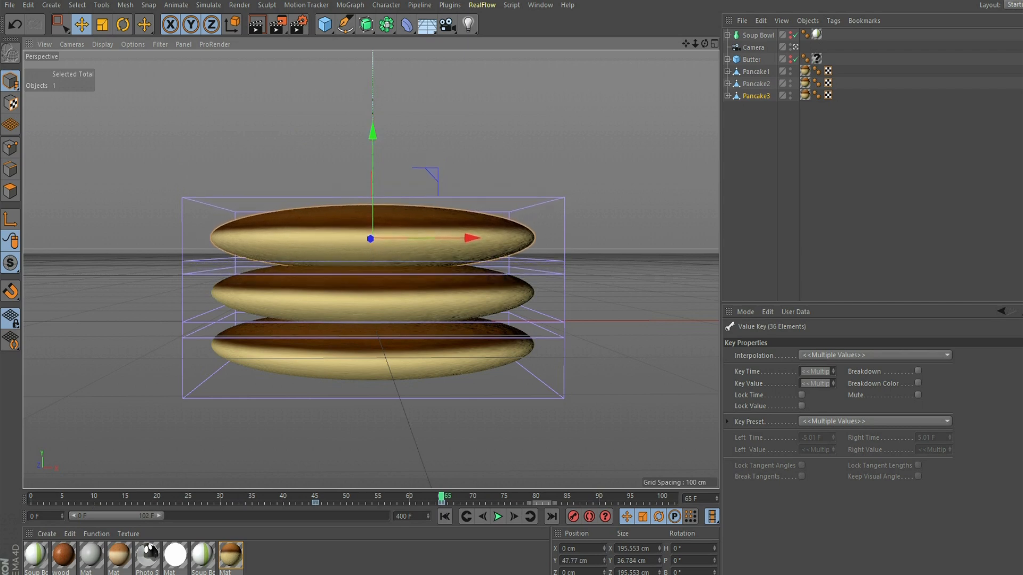
pyautogui.click(573, 516)
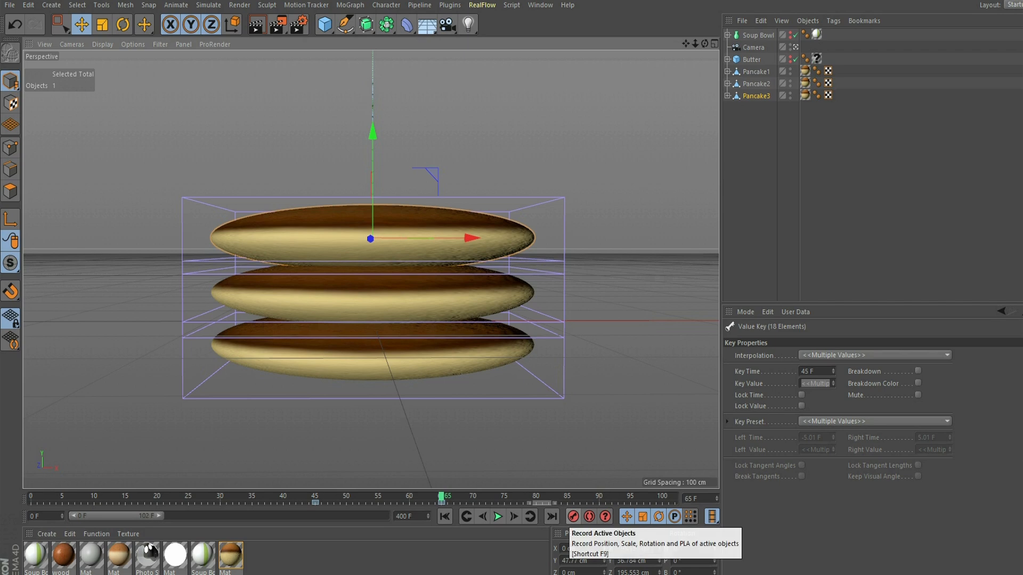
# Step: Play the animation from the start twice to check Pancake3 landing on top of Pancake2
pyautogui.click(444, 516)
pyautogui.click(497, 516)
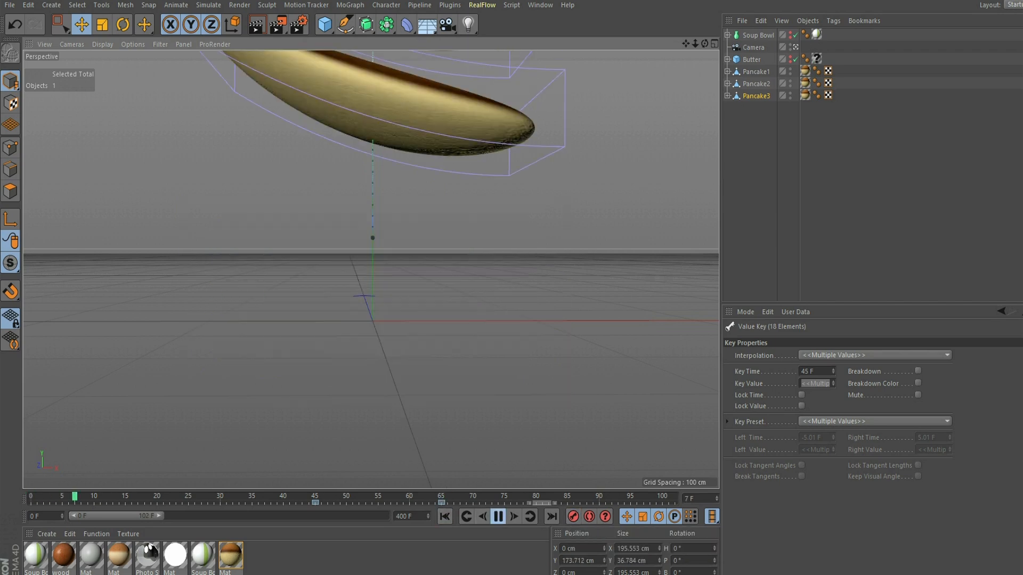
pyautogui.click(498, 516)
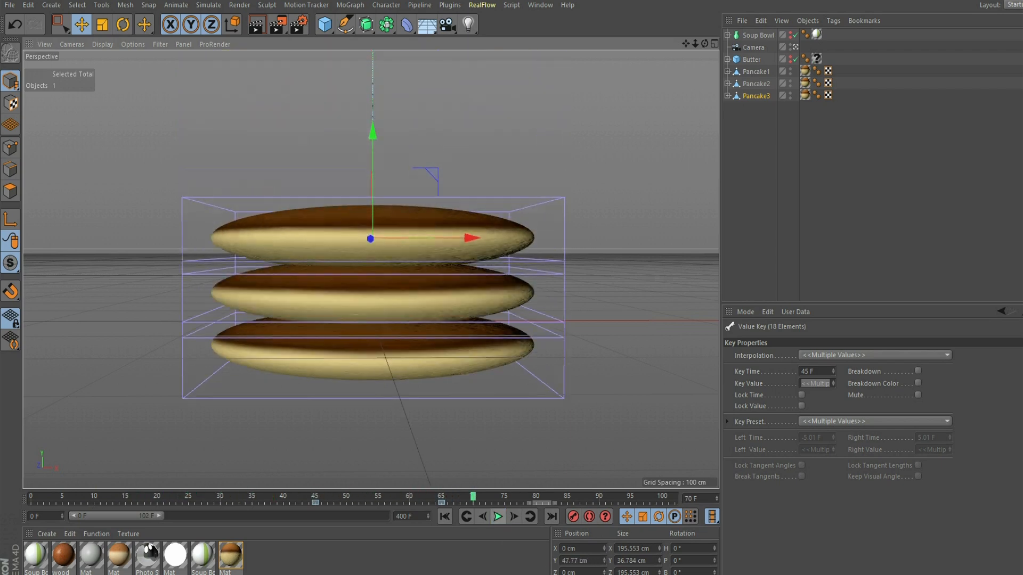
pyautogui.moveTo(473, 498); pyautogui.dragTo(50, 498)
pyautogui.click(497, 516)
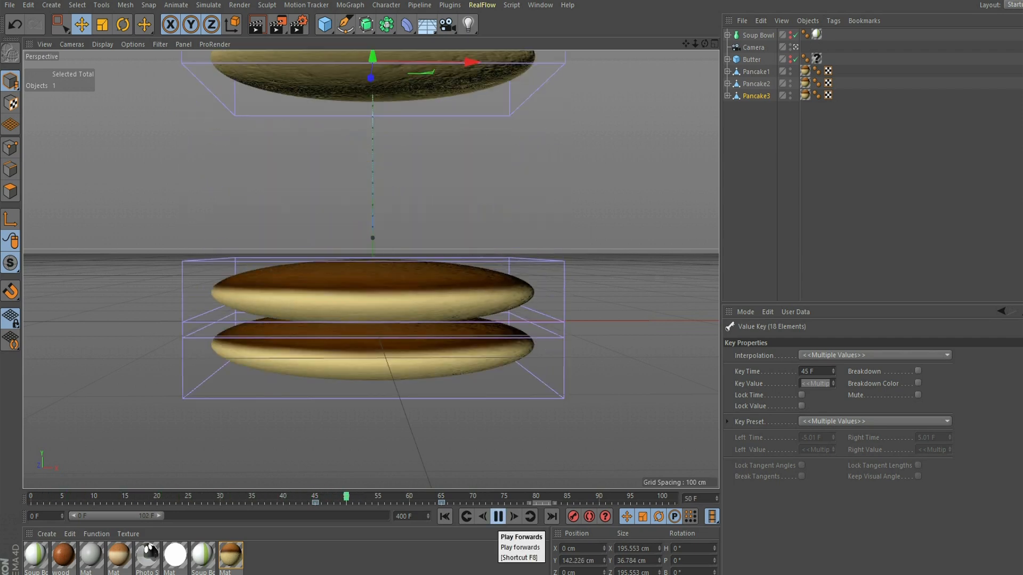
pyautogui.click(498, 516)
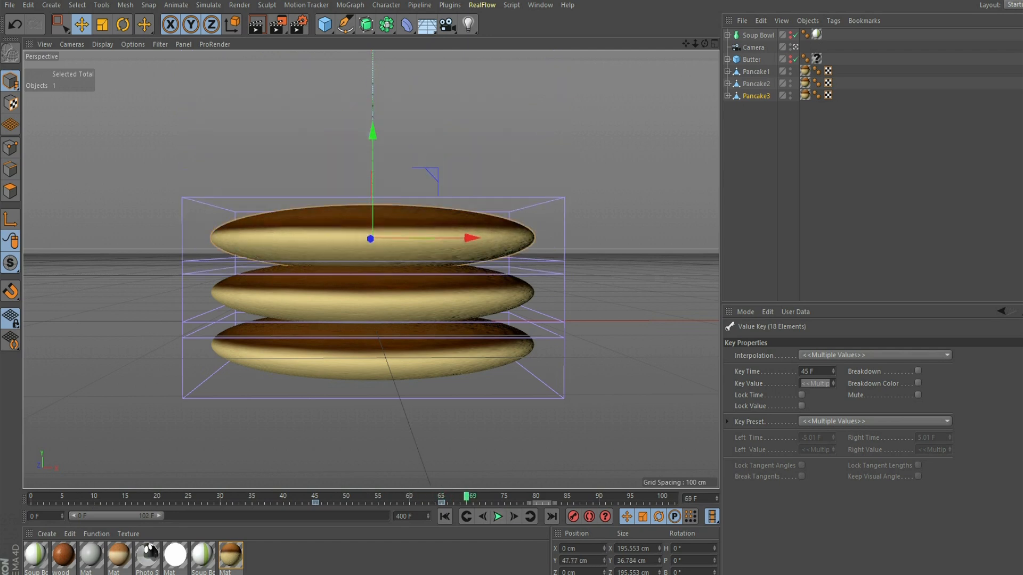
# Step: Shift Pancake3's first position key to frame 47 and play the animation from the start
pyautogui.moveTo(315, 503); pyautogui.dragTo(322, 503)
pyautogui.click(444, 516)
pyautogui.click(498, 517)
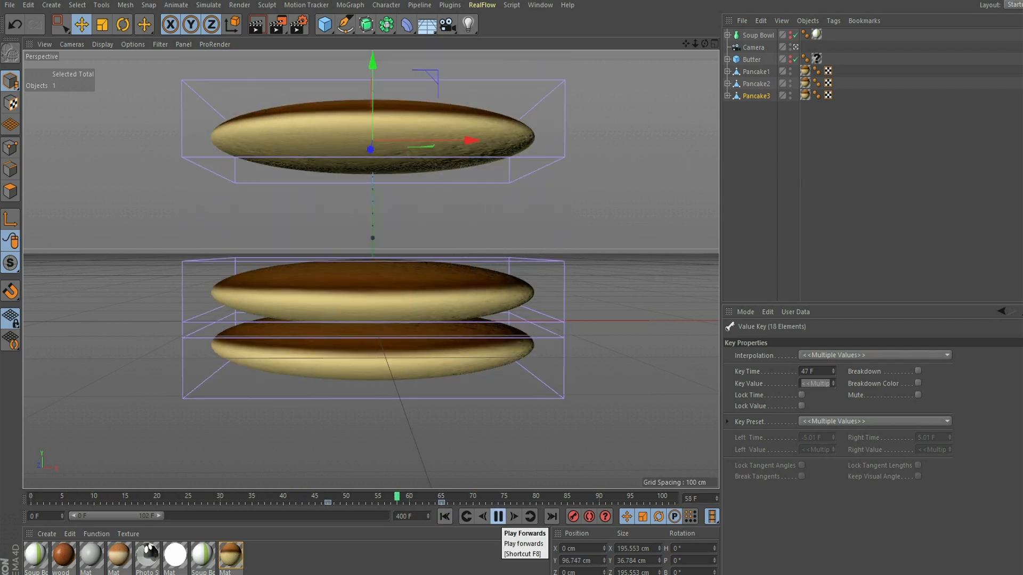
pyautogui.click(497, 516)
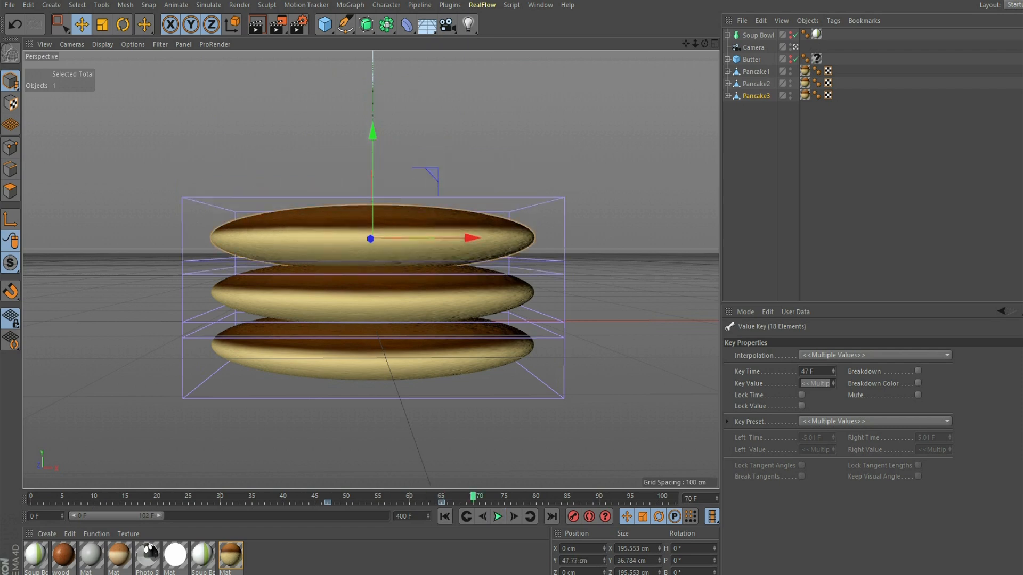
# Step: Shift the keys of Pancake3's Bend deformer to frames 63 and 68 and play the animation from the start
pyautogui.click(727, 95)
pyautogui.click(756, 108)
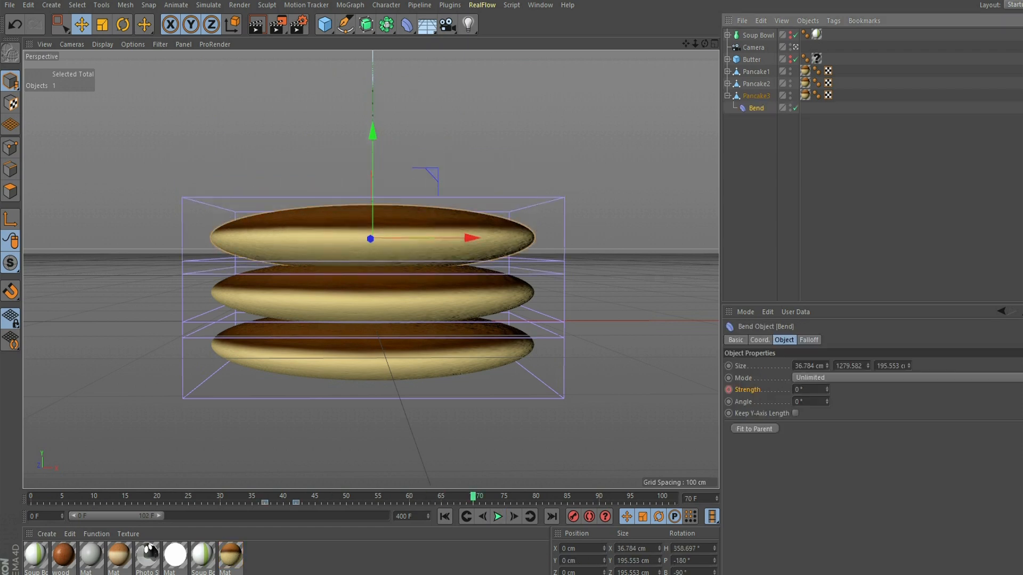
pyautogui.moveTo(218, 502); pyautogui.dragTo(430, 504)
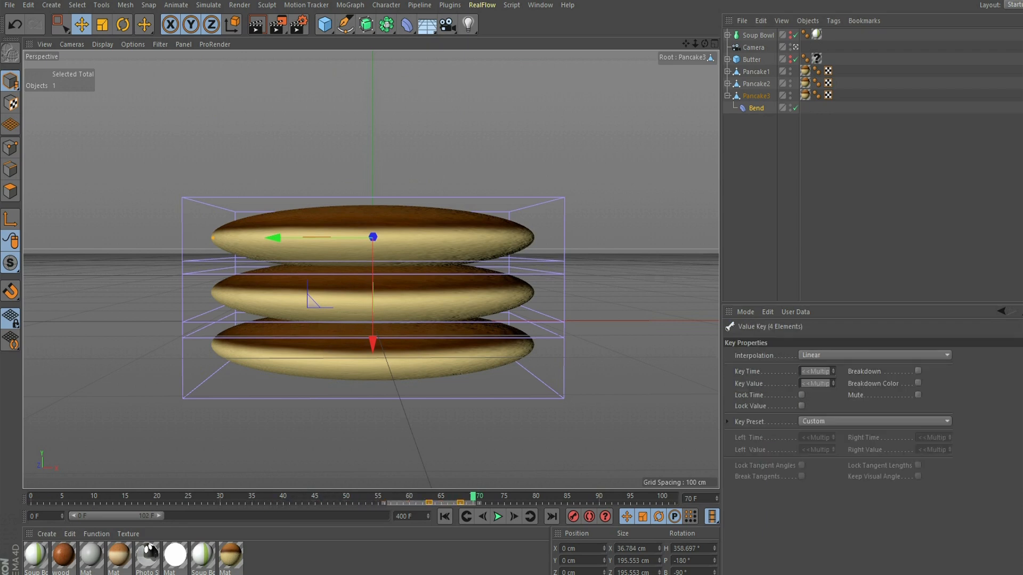
pyautogui.click(444, 517)
pyautogui.click(498, 516)
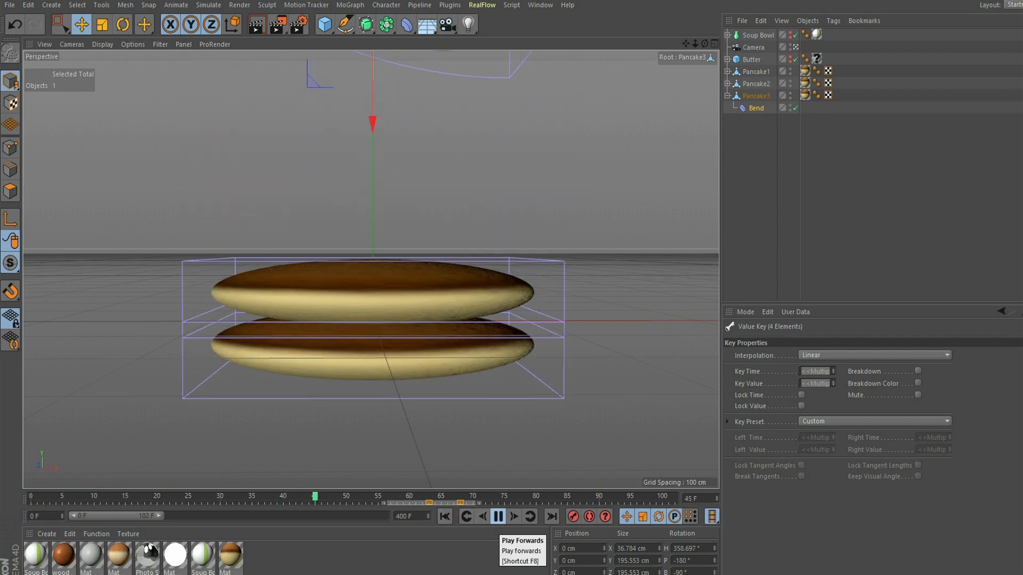
pyautogui.click(497, 516)
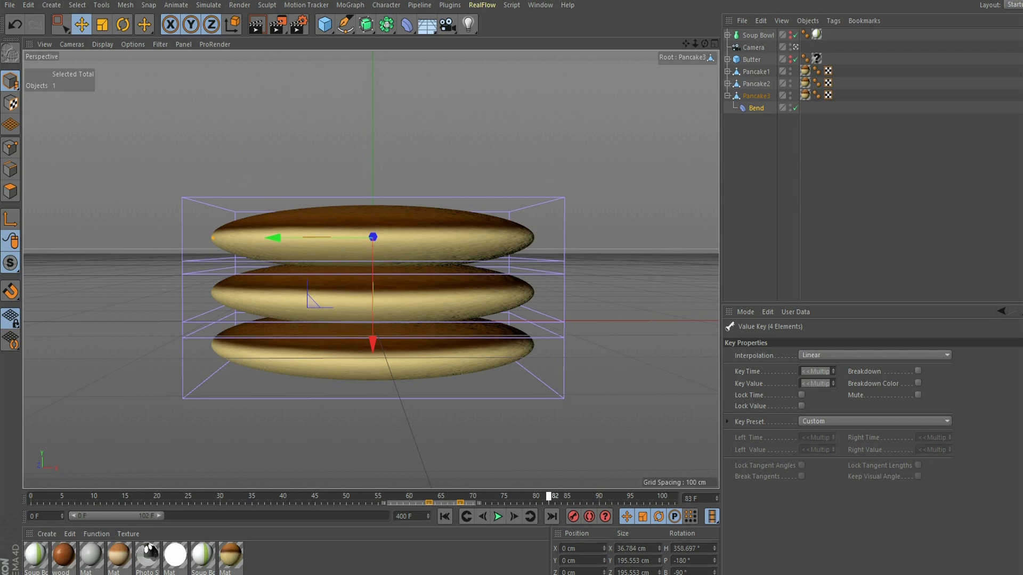
# Step: Deselect the Bend keys and replay the animation from the start to check the timing of Pancake3's flex
pyautogui.click(539, 502)
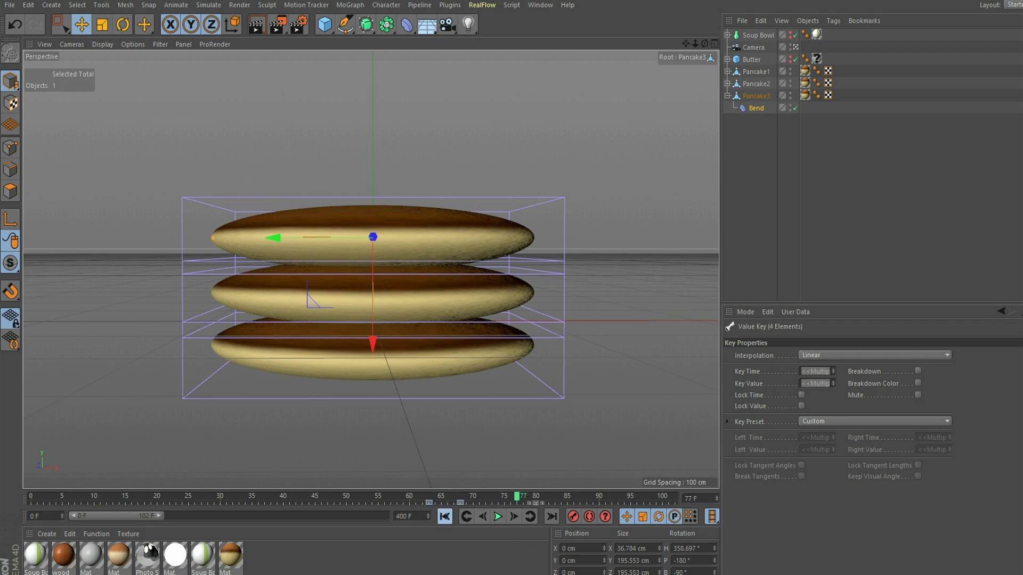
pyautogui.click(444, 516)
pyautogui.click(497, 516)
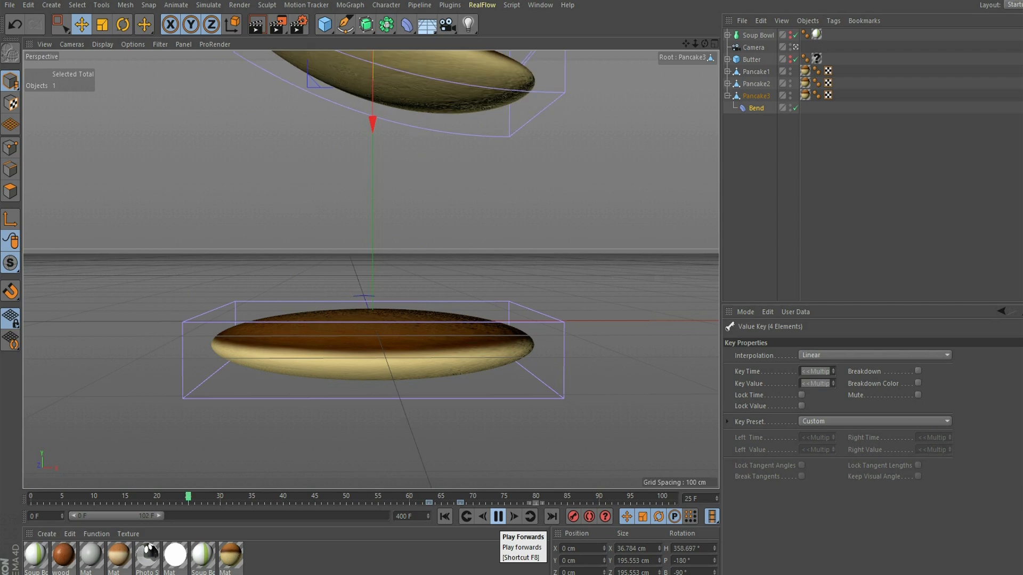
pyautogui.click(497, 516)
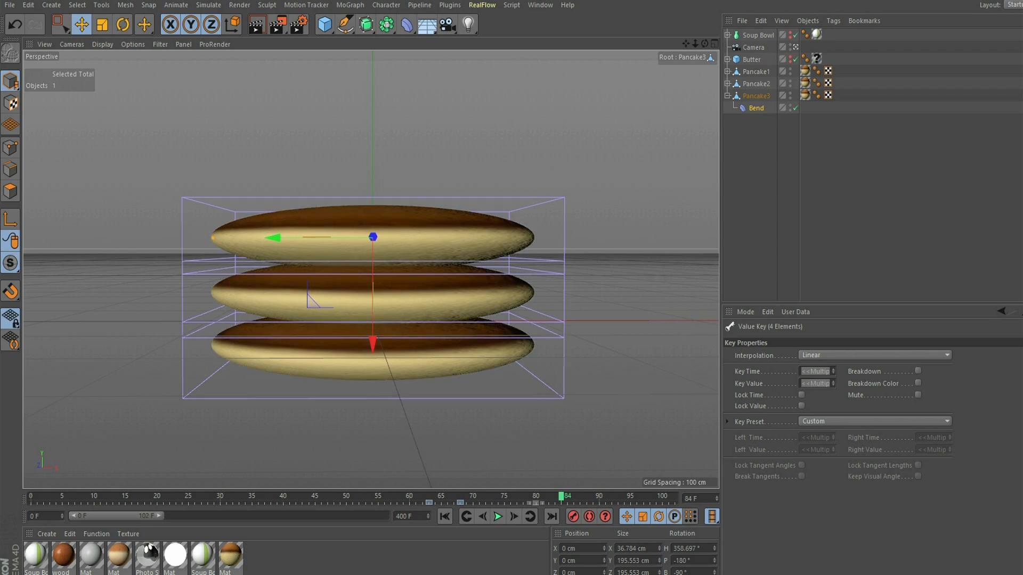
# Step: Collapse Pancake3's hierarchy, make the Soup Bowl visible in the viewport, and play the animation from the start
pyautogui.press('Delete')
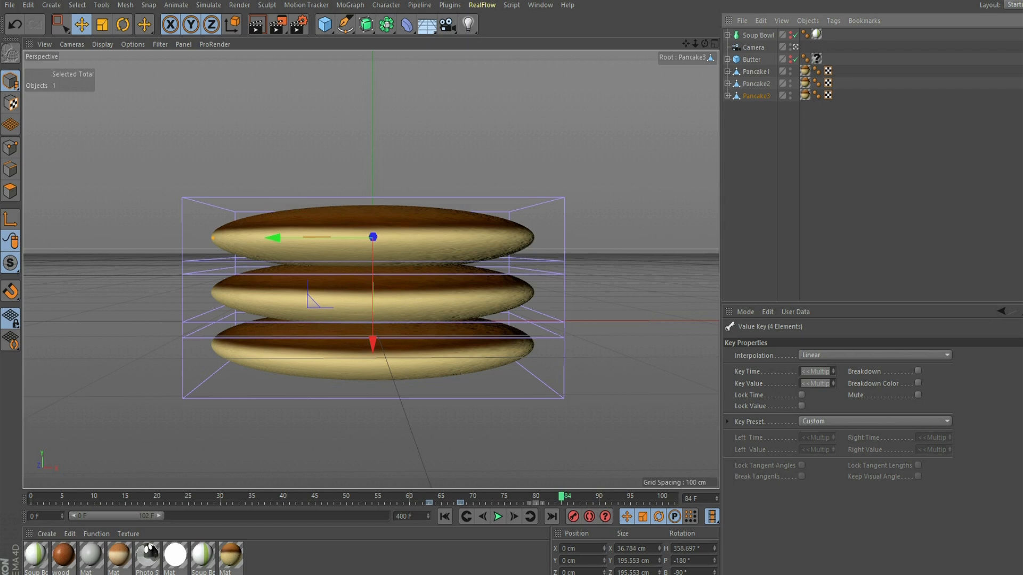
pyautogui.click(10, 4)
pyautogui.press('Escape')
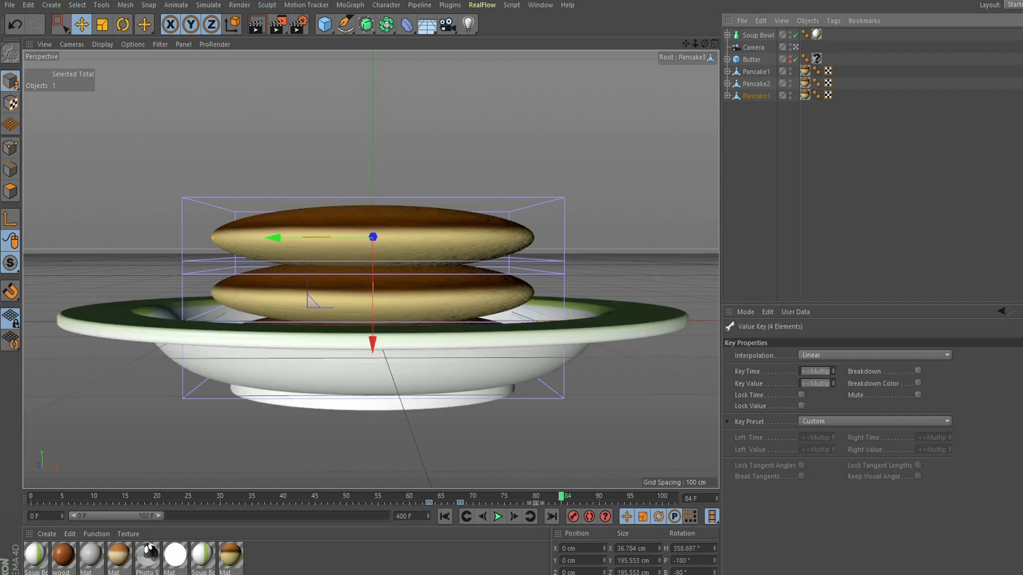
pyautogui.click(444, 516)
pyautogui.click(497, 516)
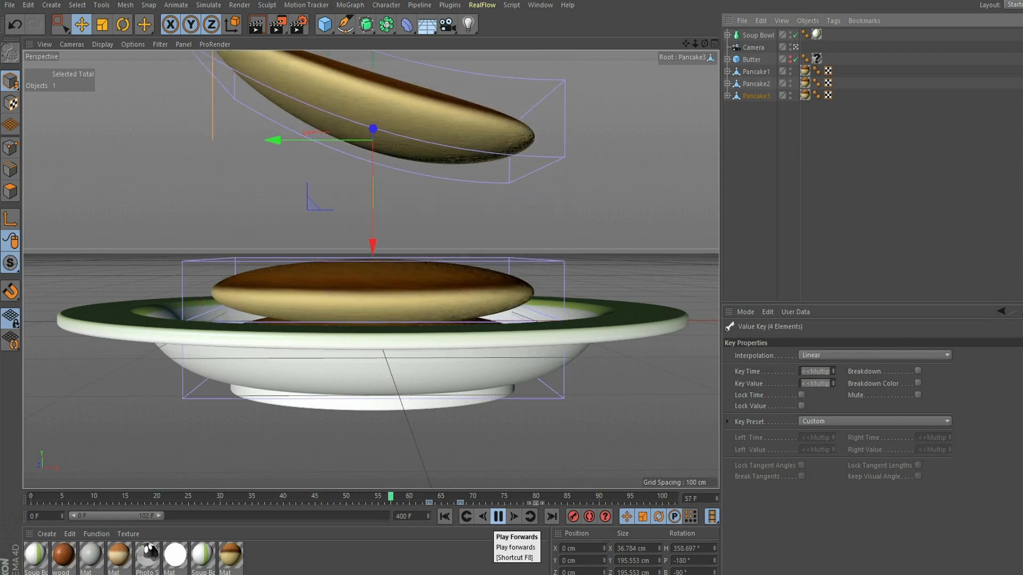
pyautogui.click(497, 516)
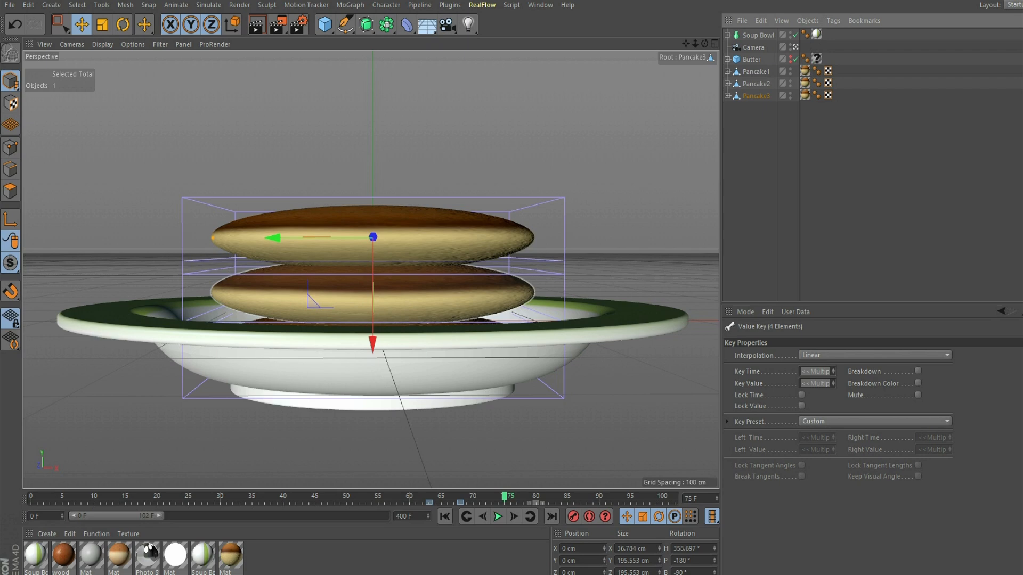
# Step: Make the Butter cube visible, select it, and shift the timeline's visible range to frames 294–396
pyautogui.hotkey('ctrl', 'shift', 'a')
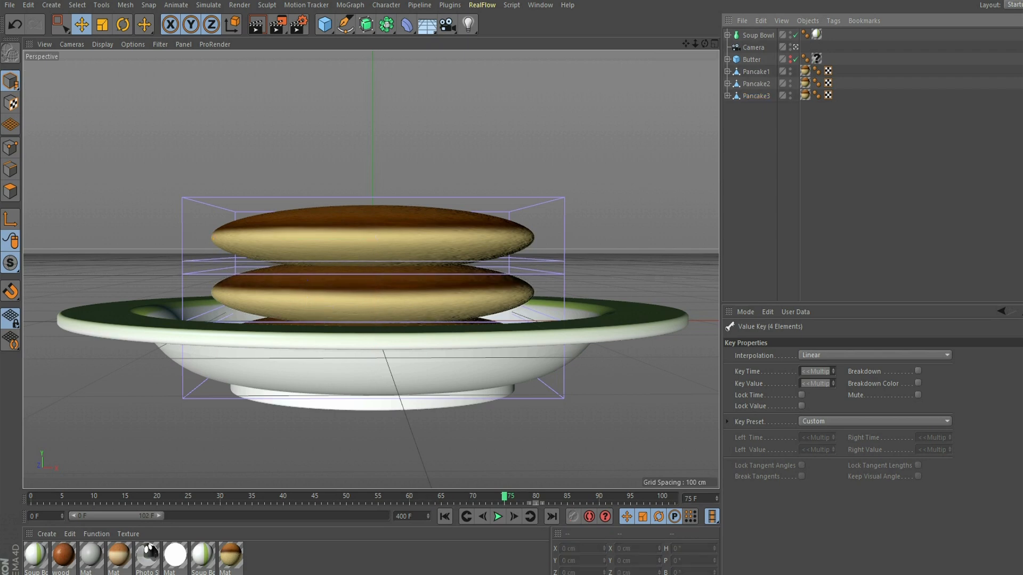
pyautogui.moveTo(757, 96); pyautogui.dragTo(752, 60)
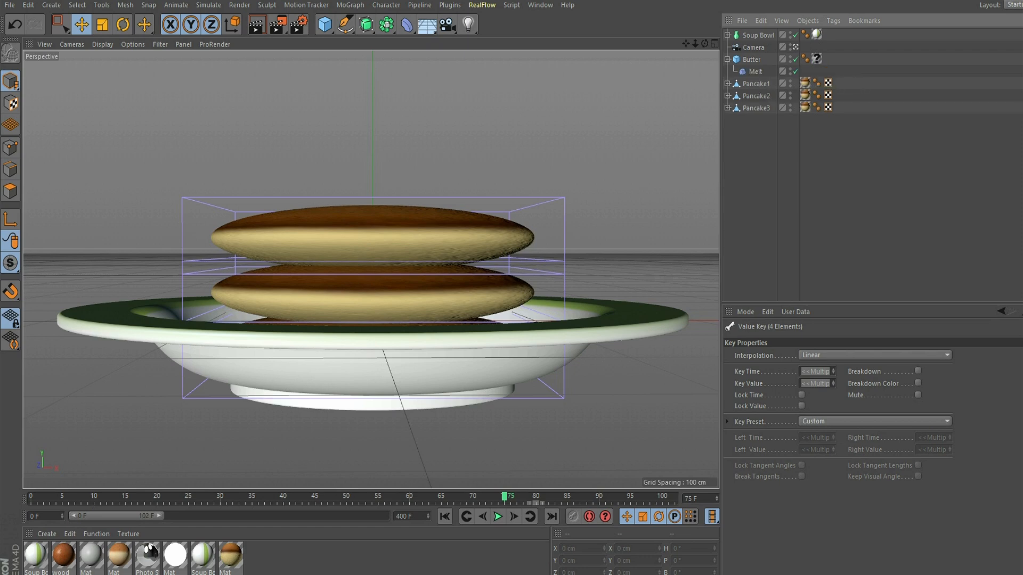
pyautogui.click(751, 60)
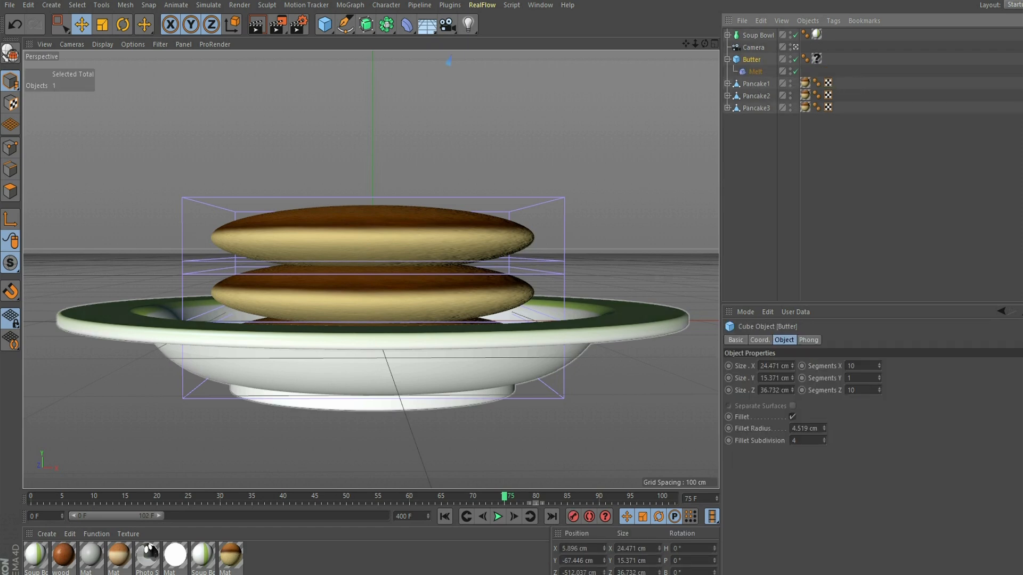
pyautogui.moveTo(547, 496); pyautogui.dragTo(460, 497)
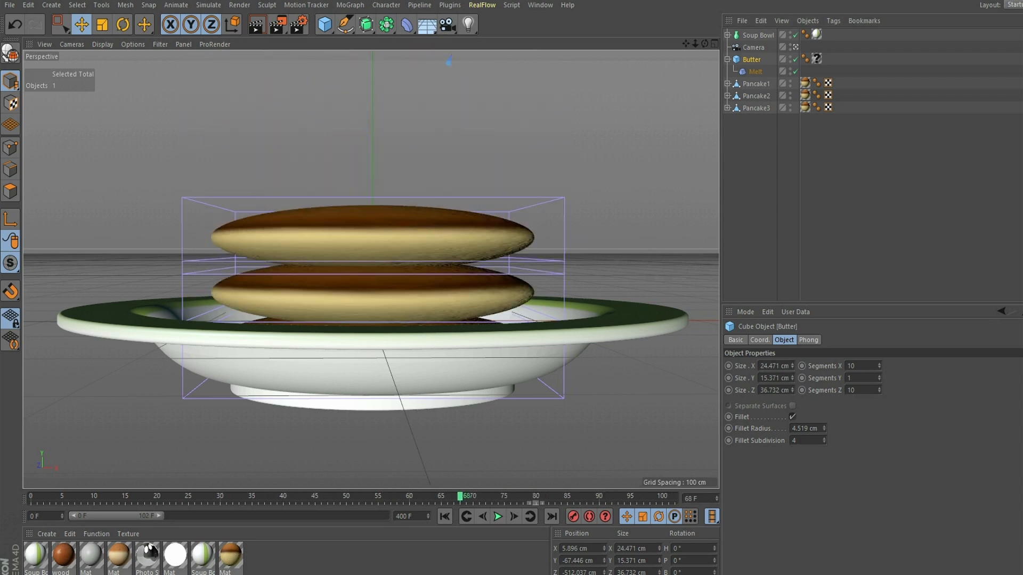
pyautogui.moveTo(117, 516); pyautogui.dragTo(338, 516)
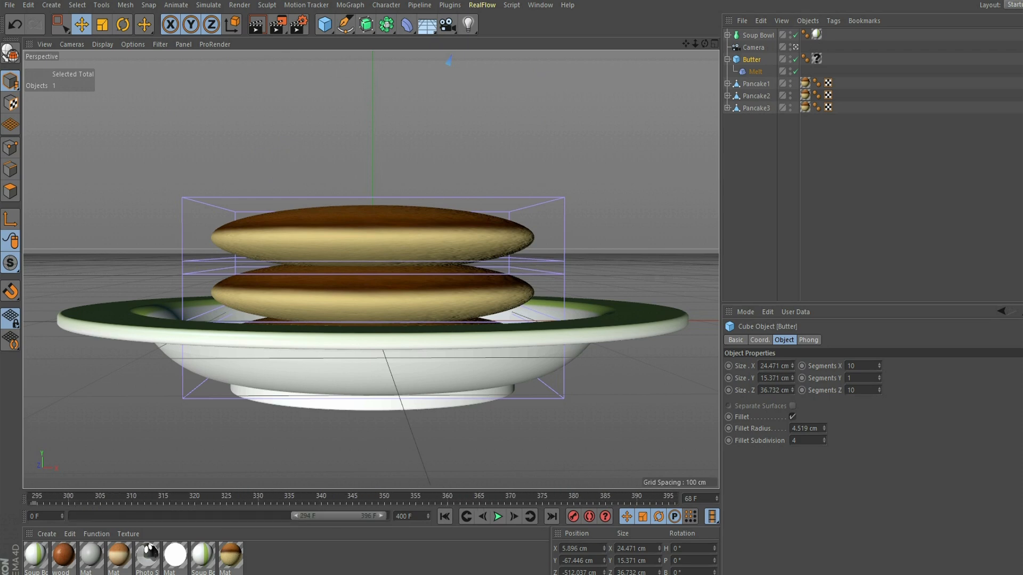
# Step: Set Butter's X, Y and Z position coordinates to 0 cm
pyautogui.click(760, 340)
pyautogui.doubleClick(767, 366)
pyautogui.write('0')
pyautogui.press('Tab')
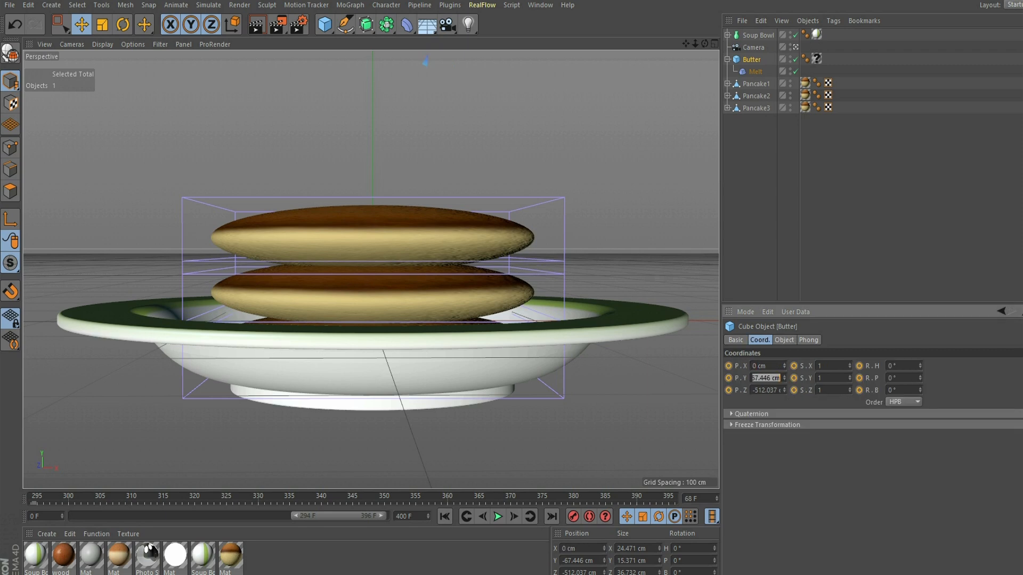
pyautogui.write('0')
pyautogui.press('Tab')
pyautogui.write('0')
pyautogui.press('Return')
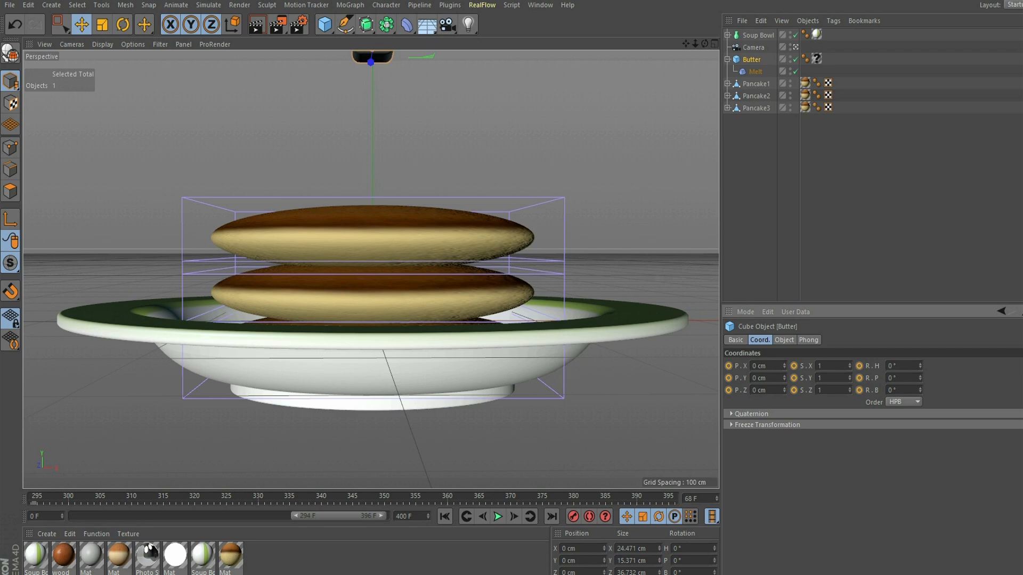
# Step: Lower Butter in the front view onto the top pancake, to a Y position of about -88.97 cm
pyautogui.press('F5')
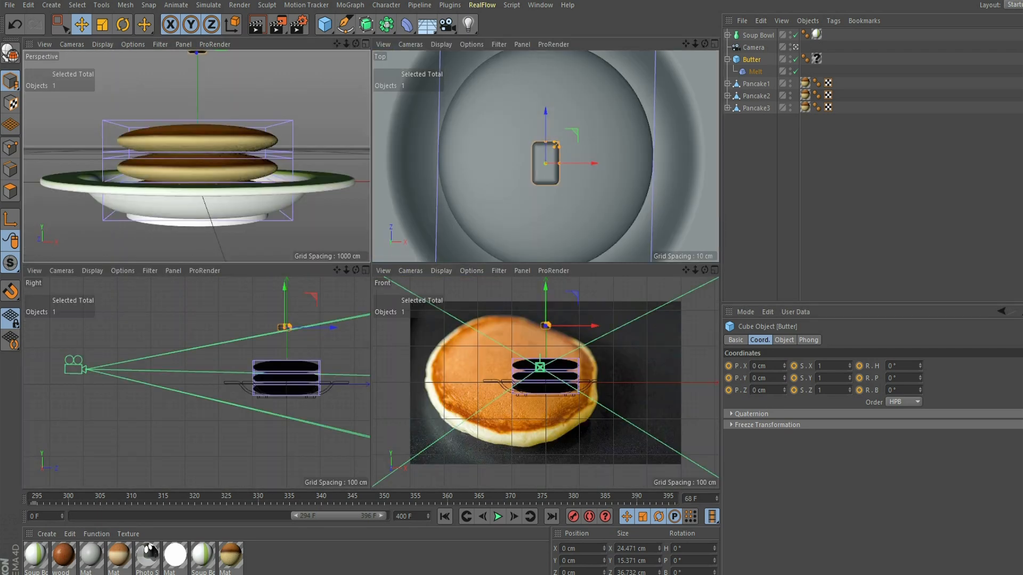
pyautogui.moveTo(546, 298); pyautogui.dragTo(546, 329)
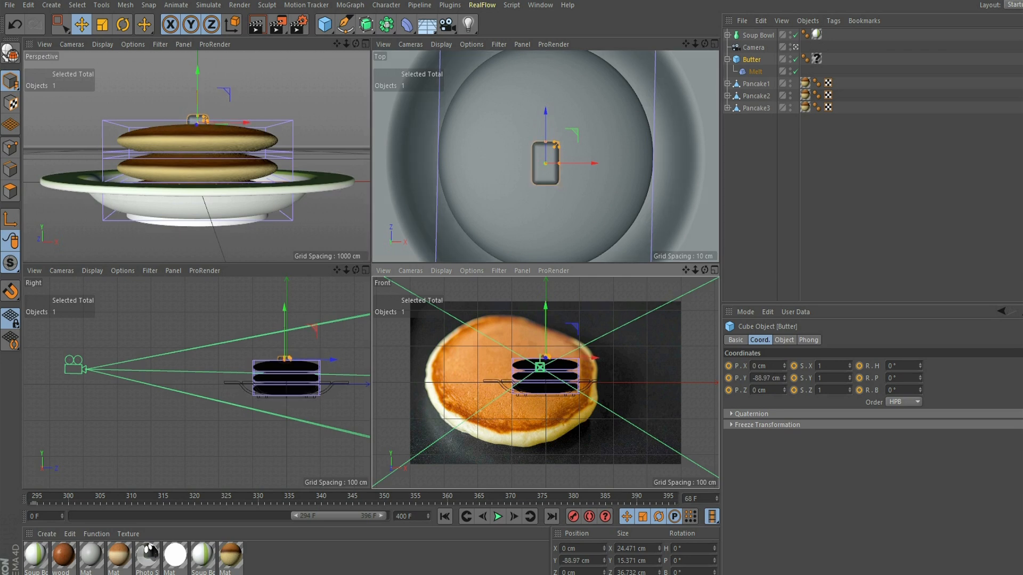
pyautogui.press('F1')
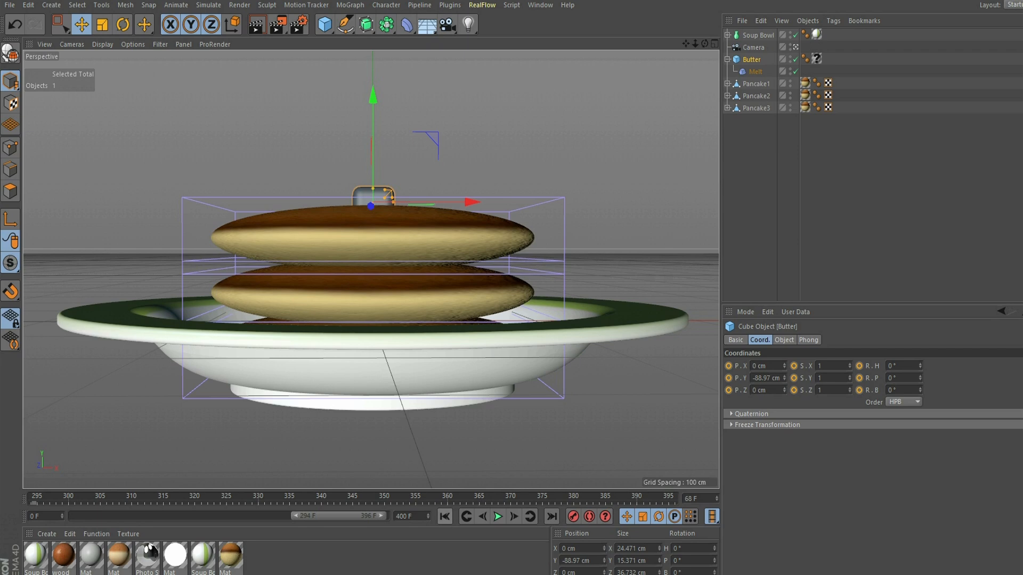
# Step: Extend the timeline's visible range to frames 0–396 and play the whole animation from the start
pyautogui.click(444, 516)
pyautogui.click(497, 516)
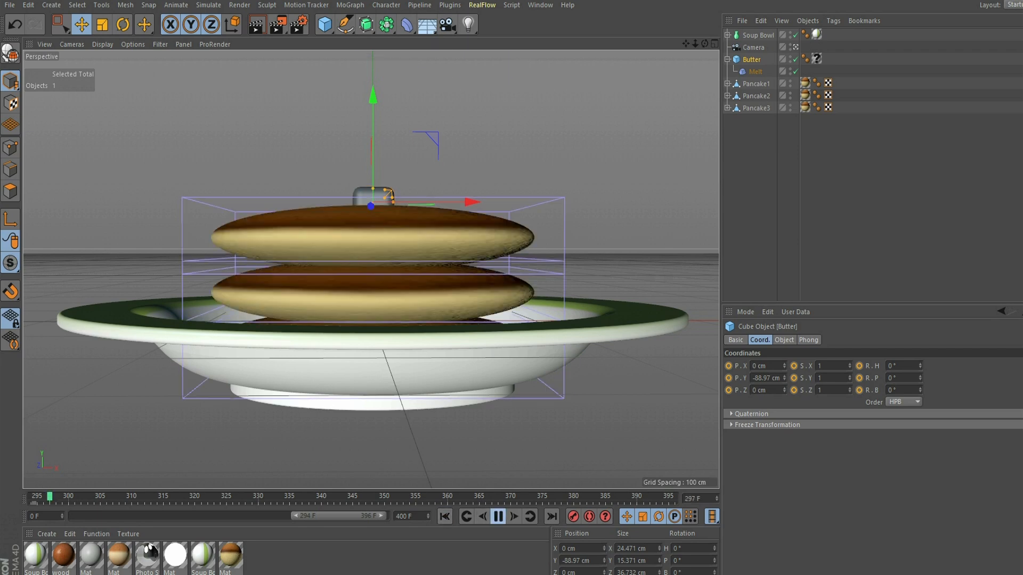
pyautogui.click(497, 516)
pyautogui.moveTo(284, 516); pyautogui.dragTo(71, 516)
pyautogui.click(445, 517)
pyautogui.click(497, 516)
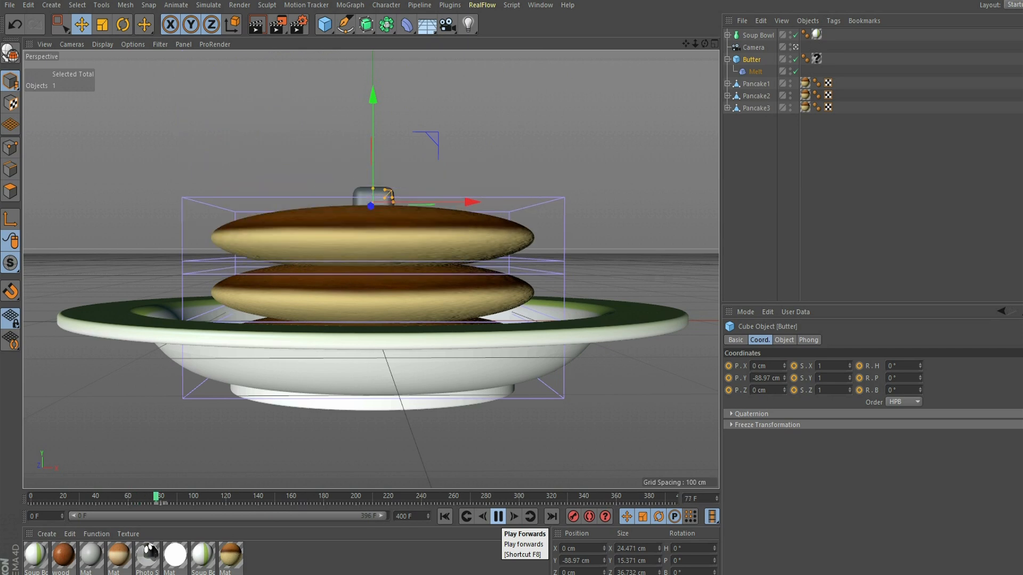
# Step: Stop playback with Butter isolated in viewport solo mode and display the view in Gouraud Shading (Lines)
pyautogui.click(497, 517)
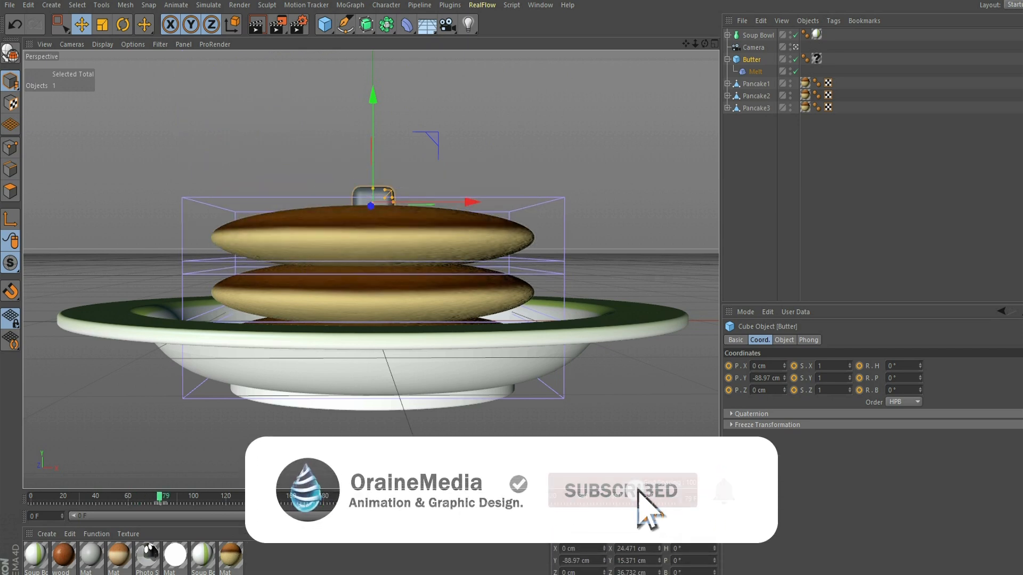
pyautogui.moveTo(10, 263); pyautogui.dragTo(54, 299)
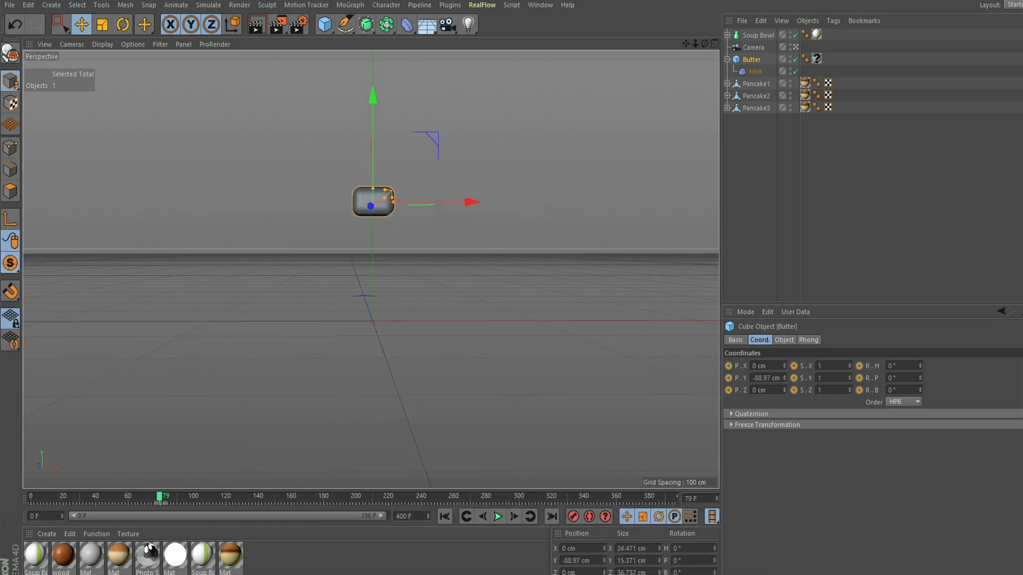
pyautogui.click(102, 44)
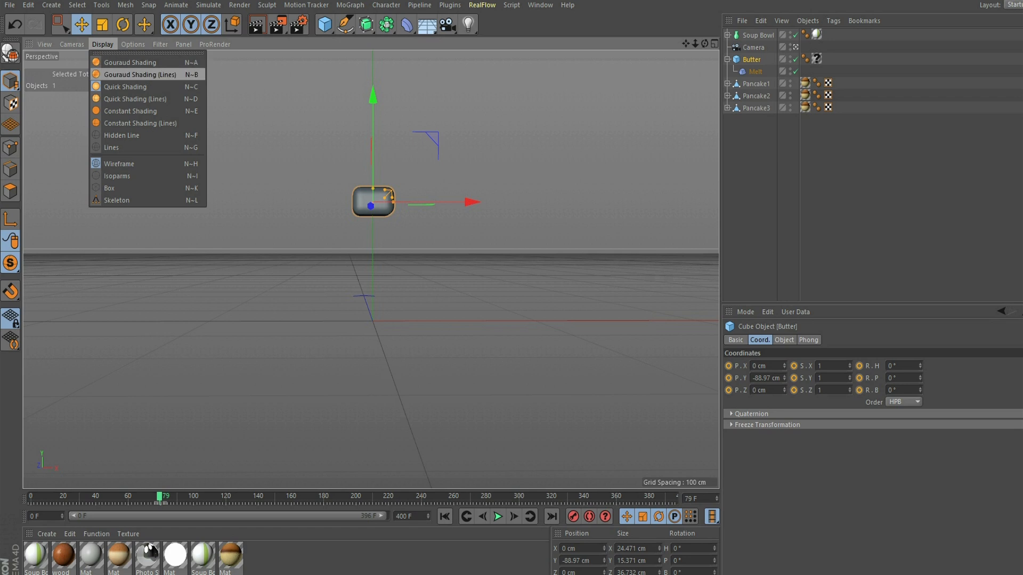
pyautogui.click(140, 75)
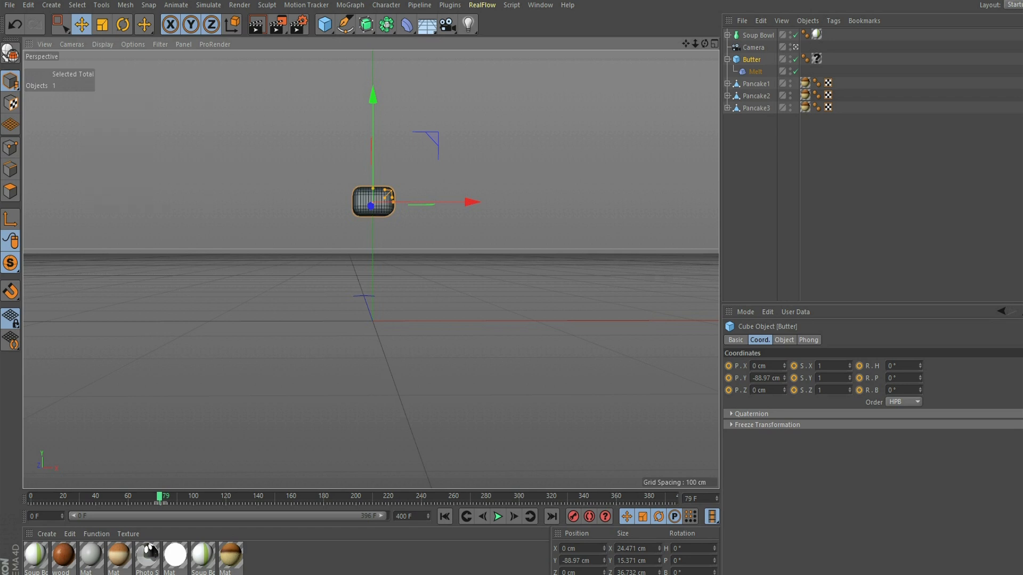
# Step: Frame the isolated Butter cube close up, first outside the scene camera and then through Camera
pyautogui.click(795, 47)
pyautogui.press('s')
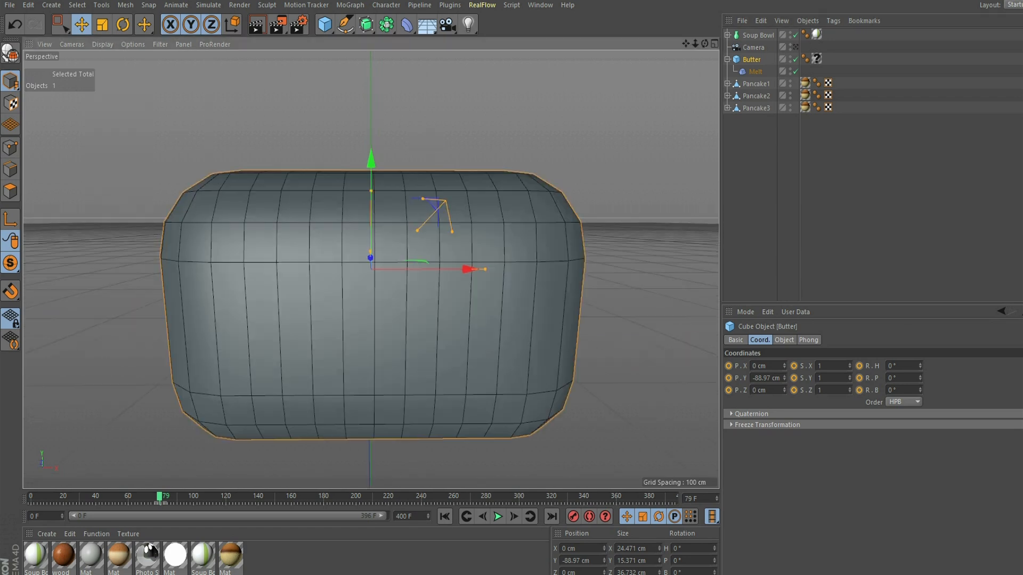
pyautogui.moveTo(704, 44)
pyautogui.mouseDown()
pyautogui.moveTo(738, 66)
pyautogui.moveTo(706, 88)
pyautogui.moveTo(716, 51)
pyautogui.moveTo(716, 66)
pyautogui.moveTo(686, 44)
pyautogui.moveTo(711, 45)
pyautogui.mouseUp()
pyautogui.click(795, 48)
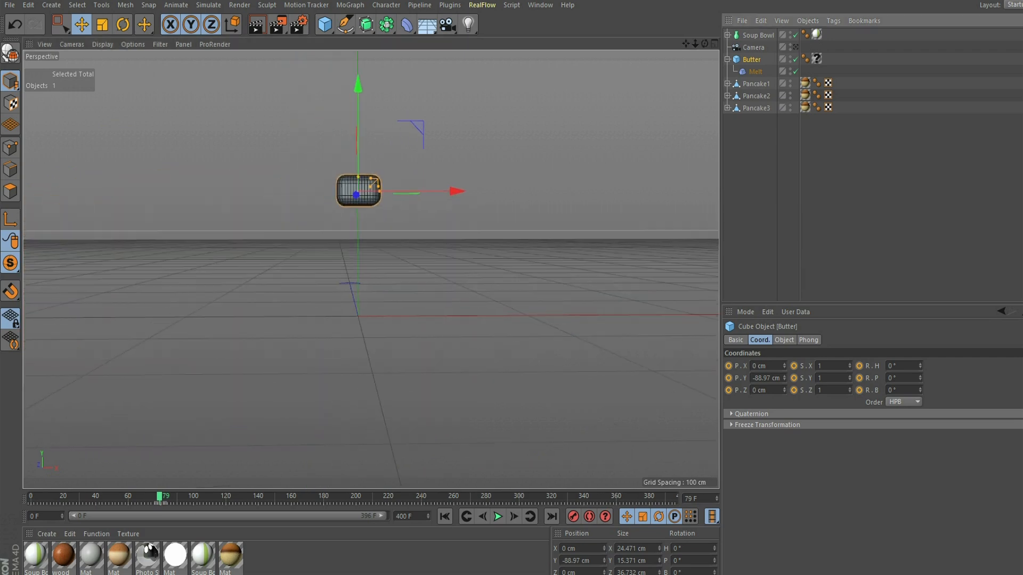
pyautogui.press('s')
pyautogui.moveTo(704, 44)
pyautogui.mouseDown()
pyautogui.moveTo(695, 64)
pyautogui.moveTo(706, 44)
pyautogui.mouseUp()
# Step: Duplicate Camera and make the copy, Camera.1, the active view
pyautogui.click(753, 47)
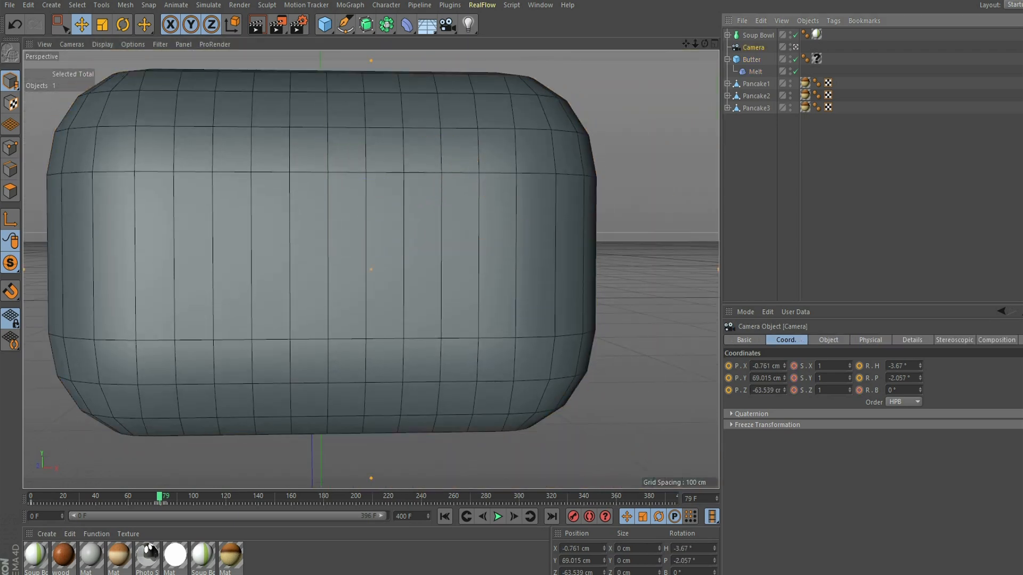
pyautogui.keyDown('ctrl'); pyautogui.moveTo(753, 47); pyautogui.dragTo(753, 53); pyautogui.keyUp('ctrl')
pyautogui.click(795, 59)
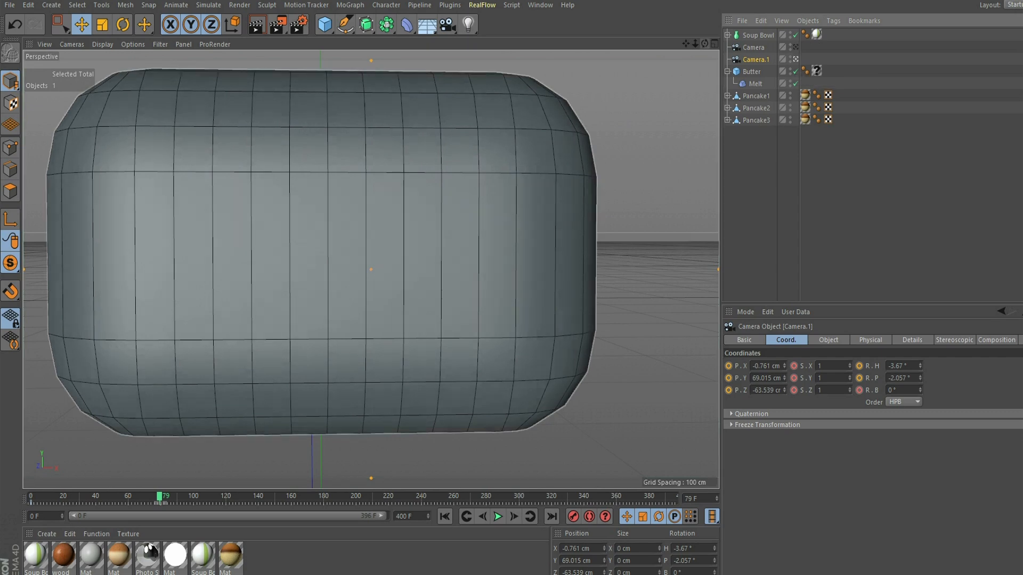
# Step: Shorten the timeline's visible range to frames 0–163 and delete Camera.1's keyframe at frame 0
pyautogui.moveTo(381, 516); pyautogui.dragTo(204, 515)
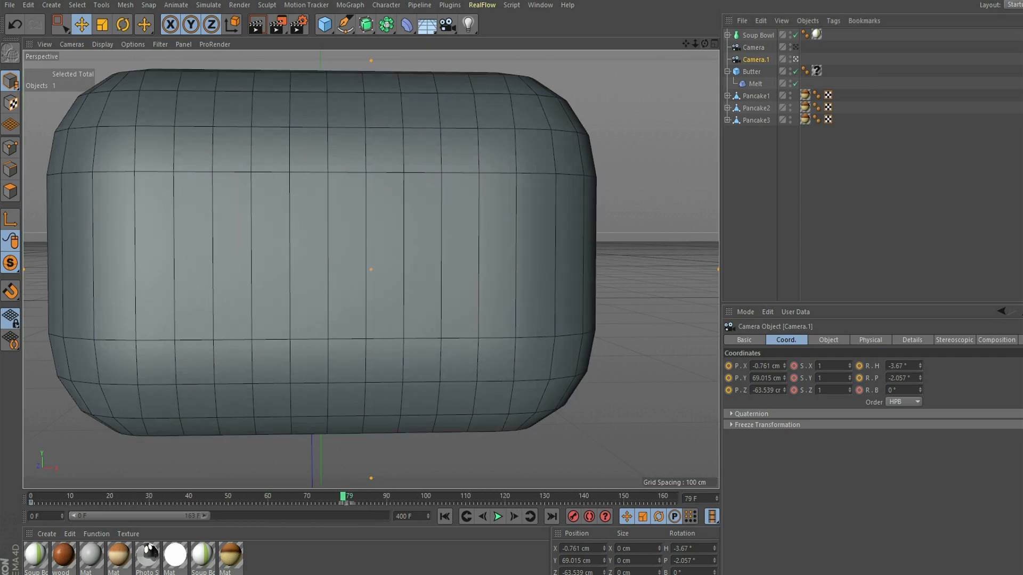
pyautogui.click(31, 503)
pyautogui.press('Delete')
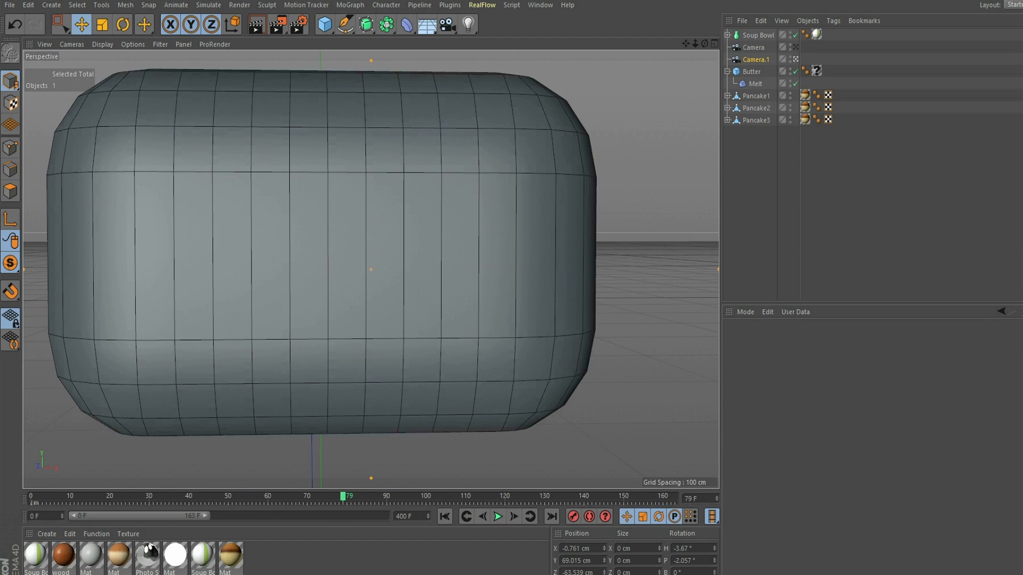
# Step: Reframe Camera.1's close-up around the selected Butter cube and show Camera.1's Object properties
pyautogui.click(751, 71)
pyautogui.moveTo(370, 270)
pyautogui.keyDown('alt'); pyautogui.mouseDown()
pyautogui.moveTo(325, 299)
pyautogui.moveTo(362, 271)
pyautogui.mouseUp(); pyautogui.keyUp('alt')
pyautogui.keyDown('alt'); pyautogui.moveTo(362, 271); pyautogui.dragTo(304, 299, button='middle'); pyautogui.keyUp('alt')
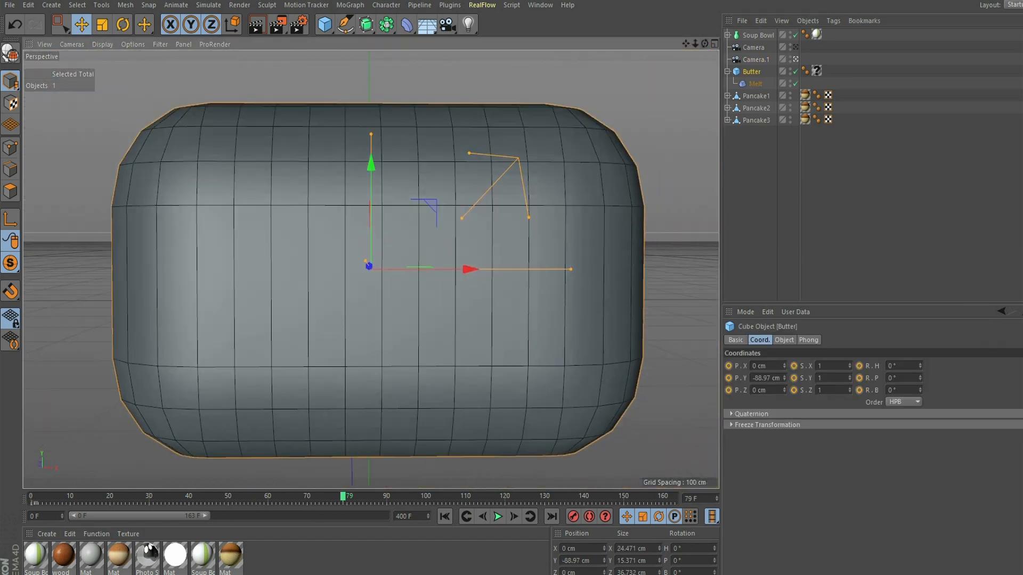
pyautogui.keyDown('alt'); pyautogui.moveTo(370, 269); pyautogui.dragTo(351, 287); pyautogui.keyUp('alt')
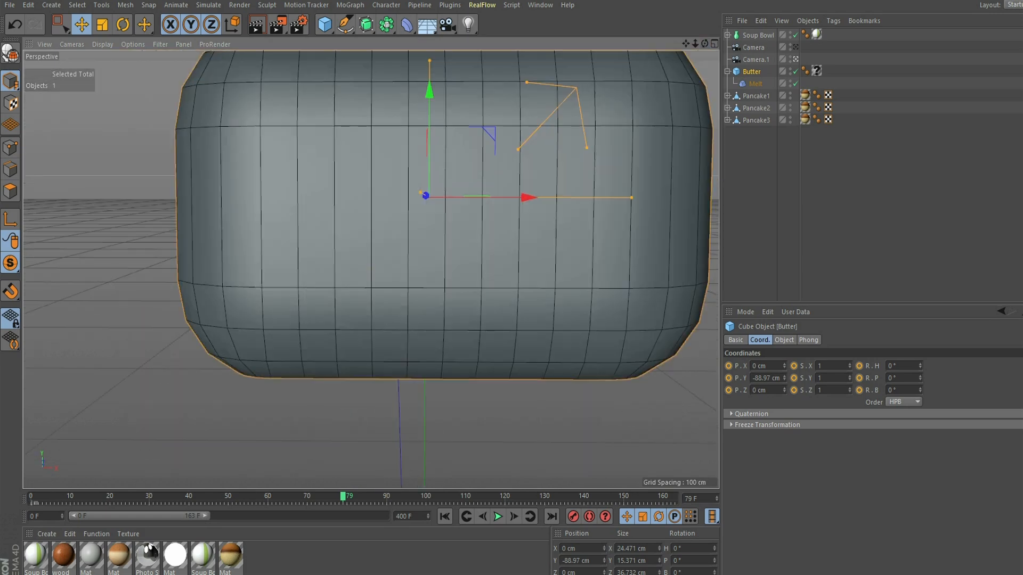
pyautogui.click(756, 59)
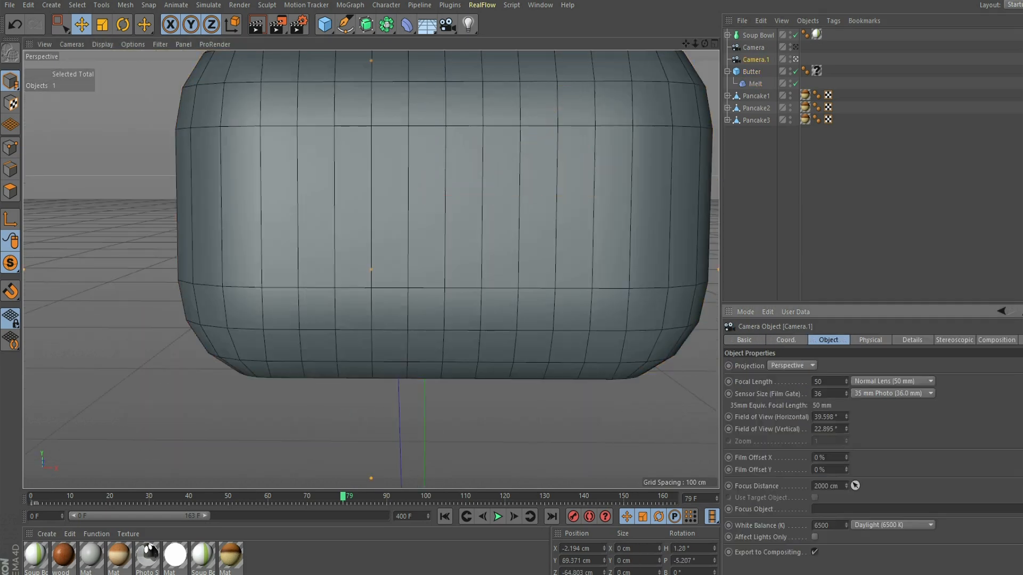